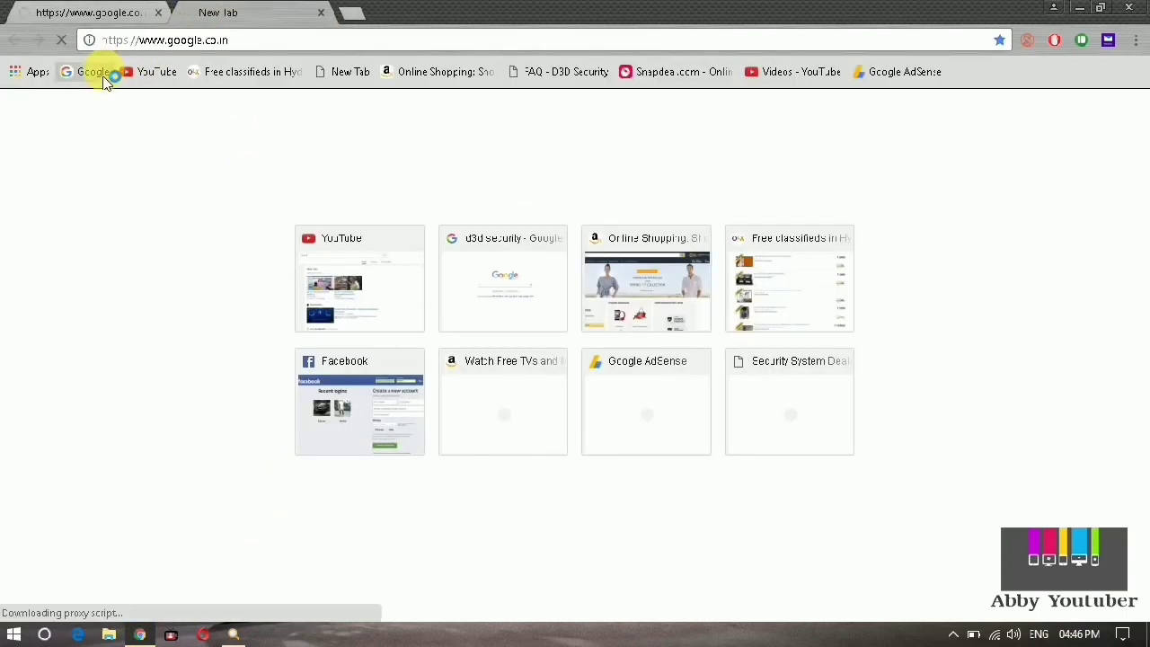
Close the google.co.in tab, search 'd3d security' and open the D3D Security Systems site.
click(162, 13)
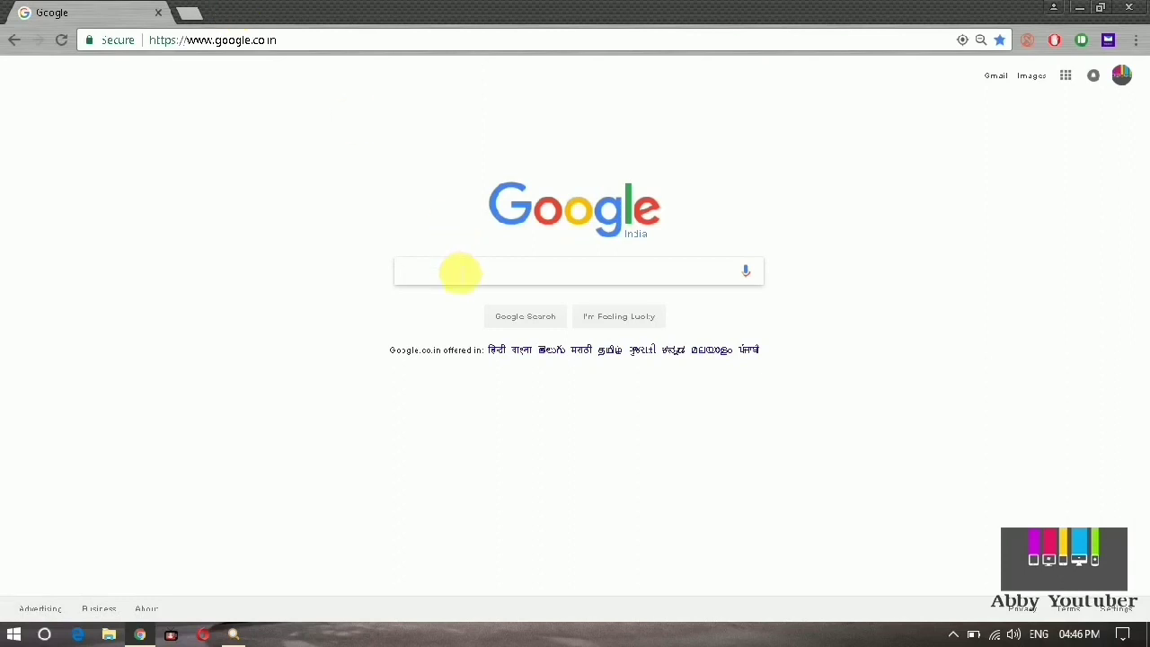
text(d3d)
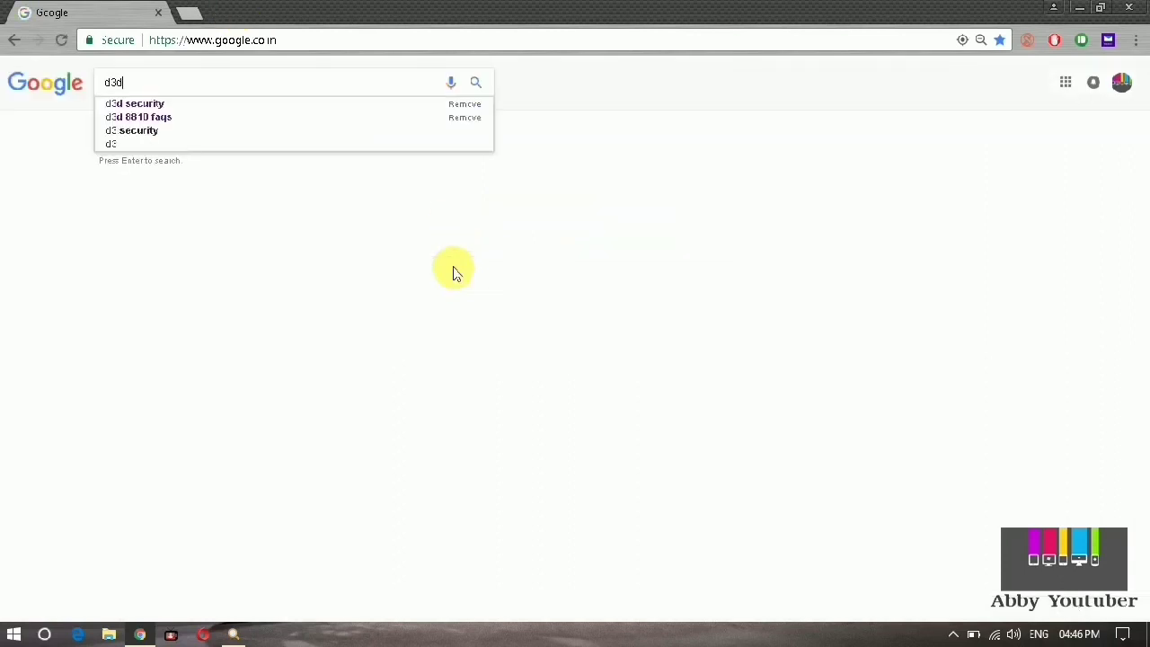
click(250, 111)
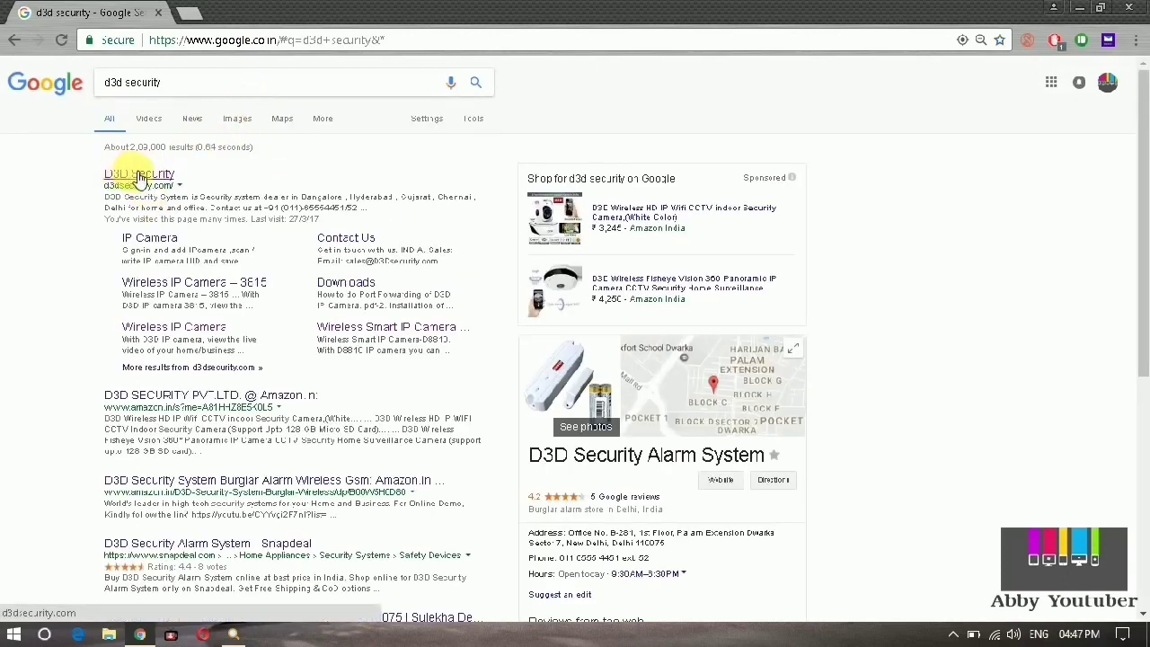
click(131, 177)
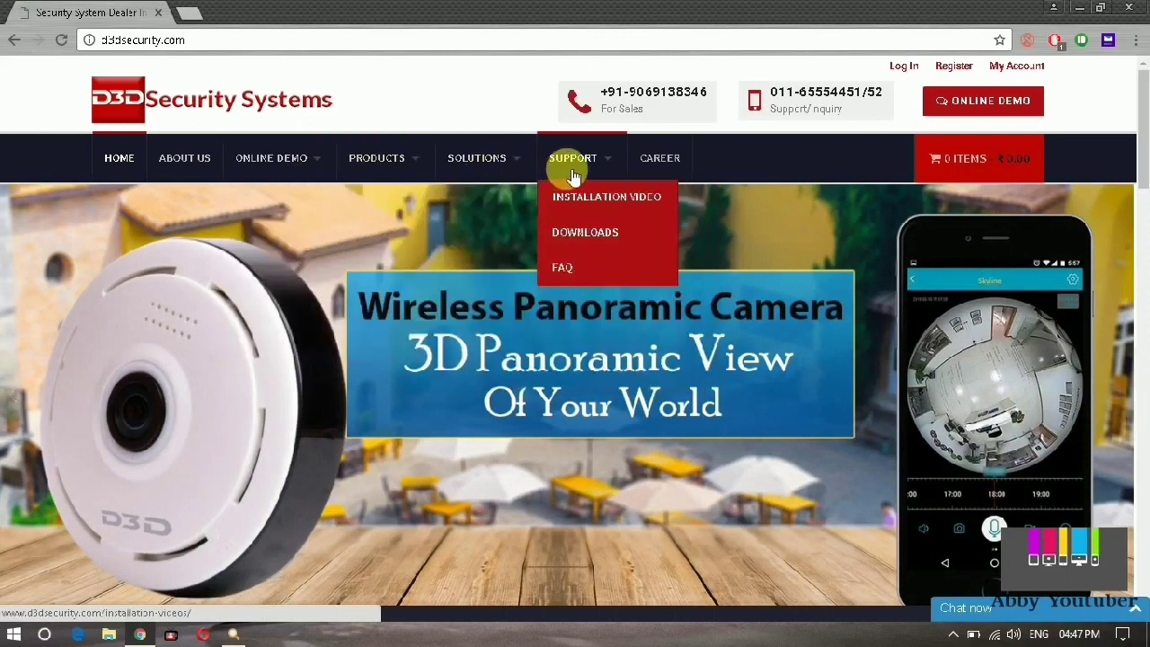
mouse_move(574, 158)
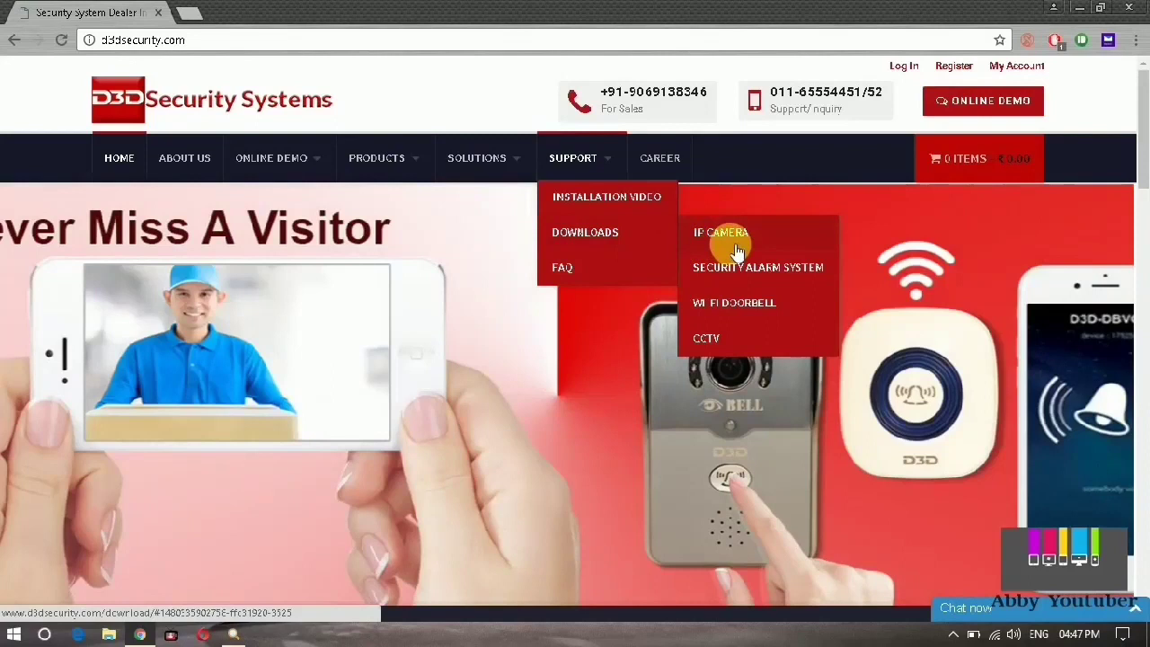
Go to the IP Camera downloads page, close the chat invitation, and minimise Chrome.
click(735, 250)
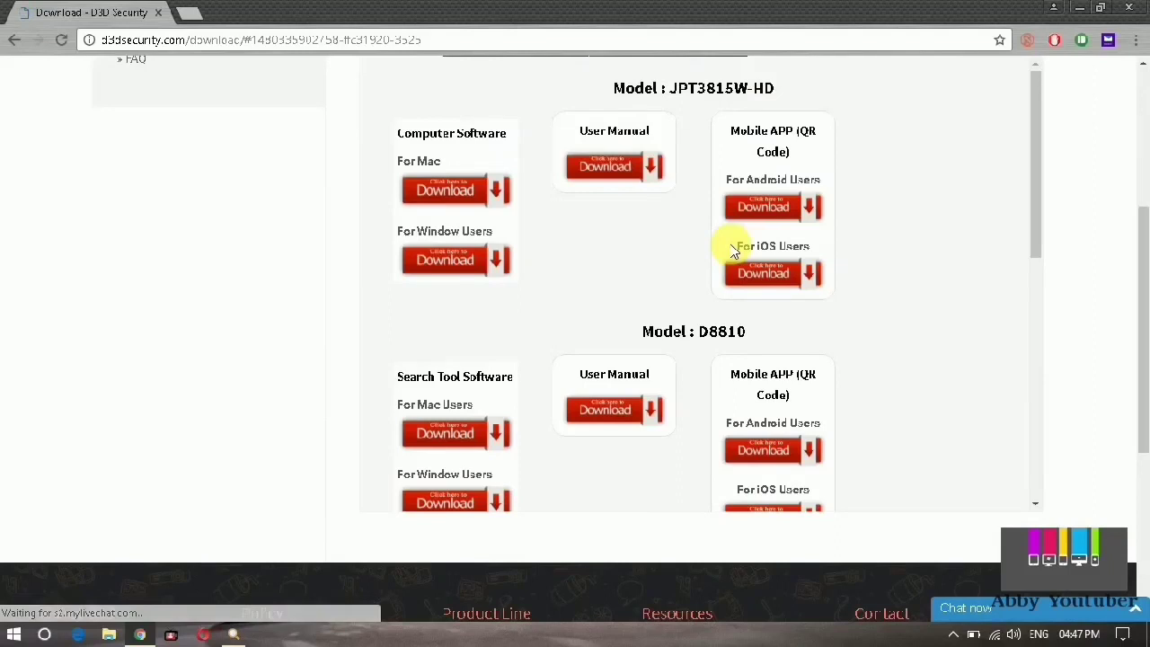
scroll(908, 288, down, 1)
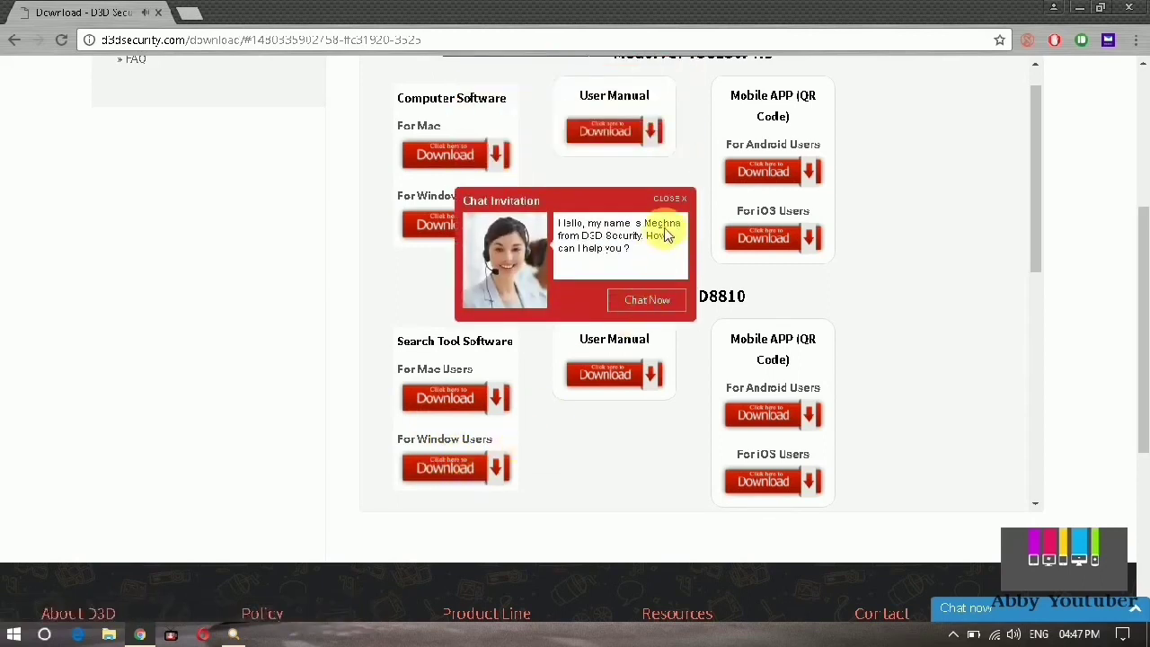
click(673, 207)
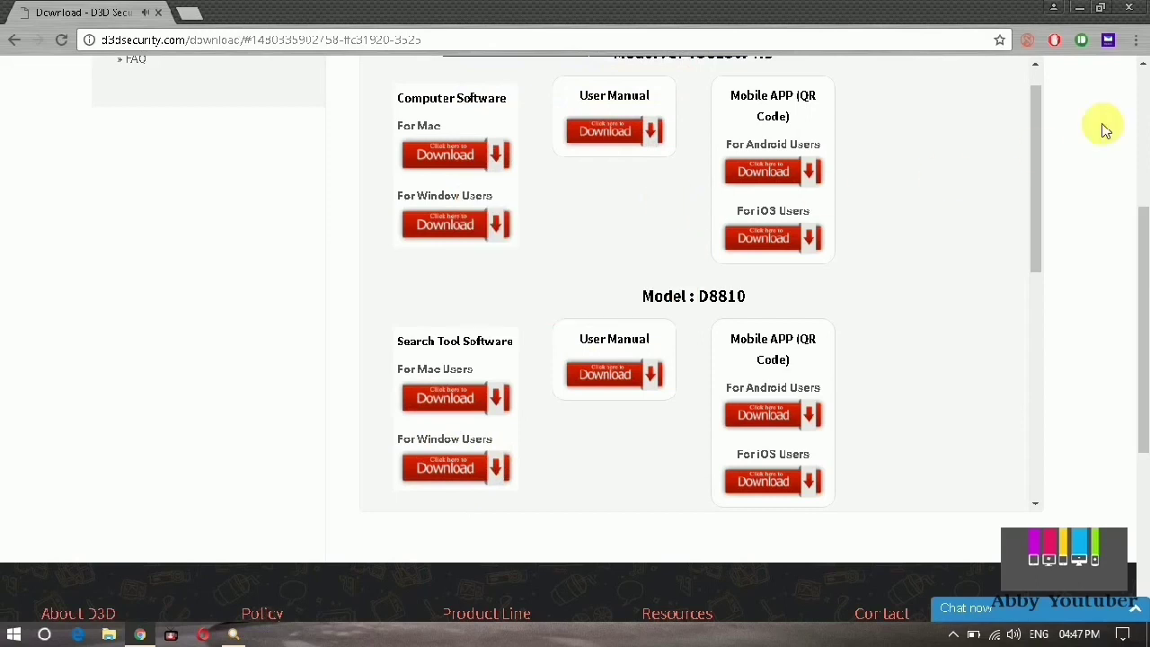
click(1084, 8)
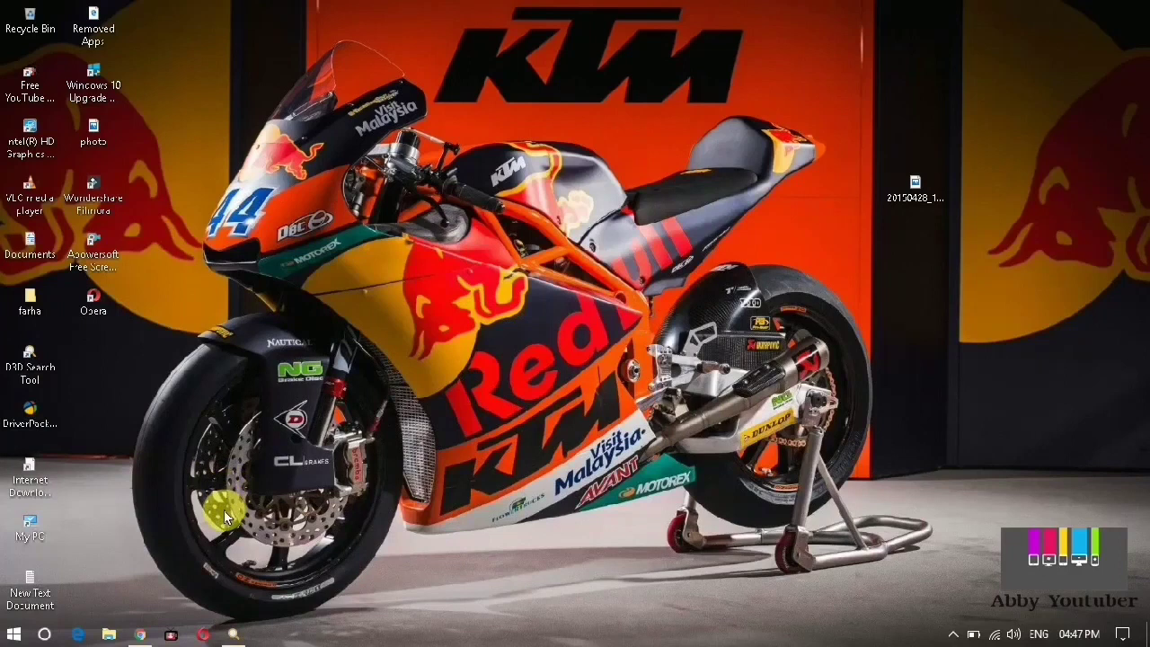
In D3D Search Tool, select the CCCC-072880-VGJKC IPCAM camera and open its web page.
click(236, 634)
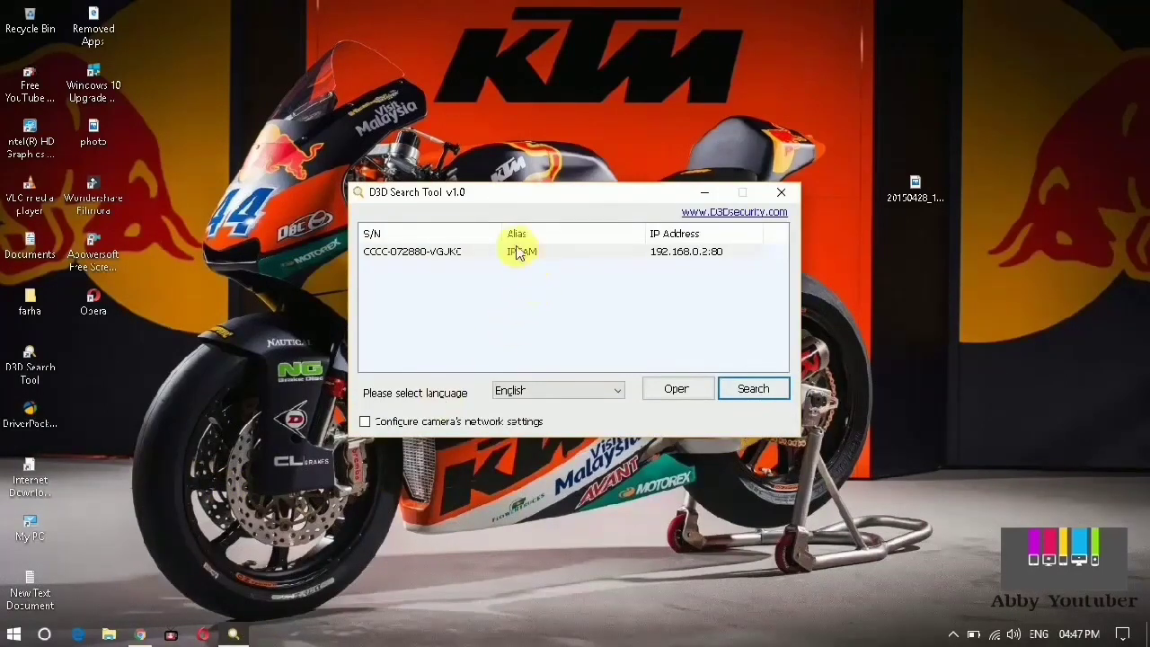
click(463, 252)
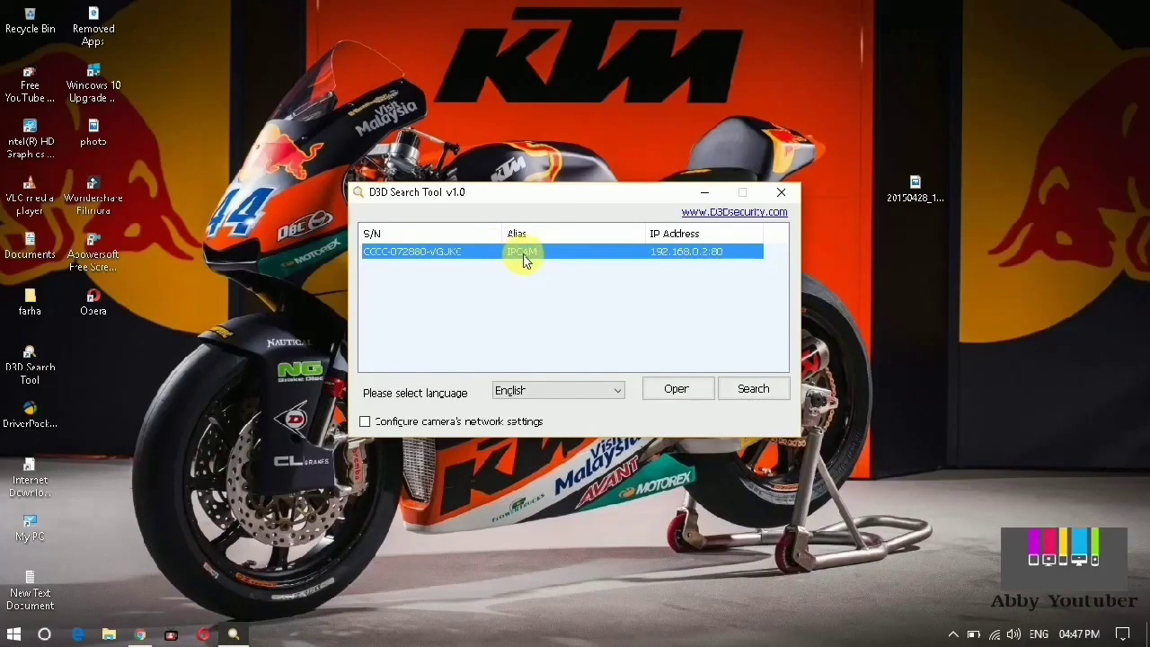
click(698, 399)
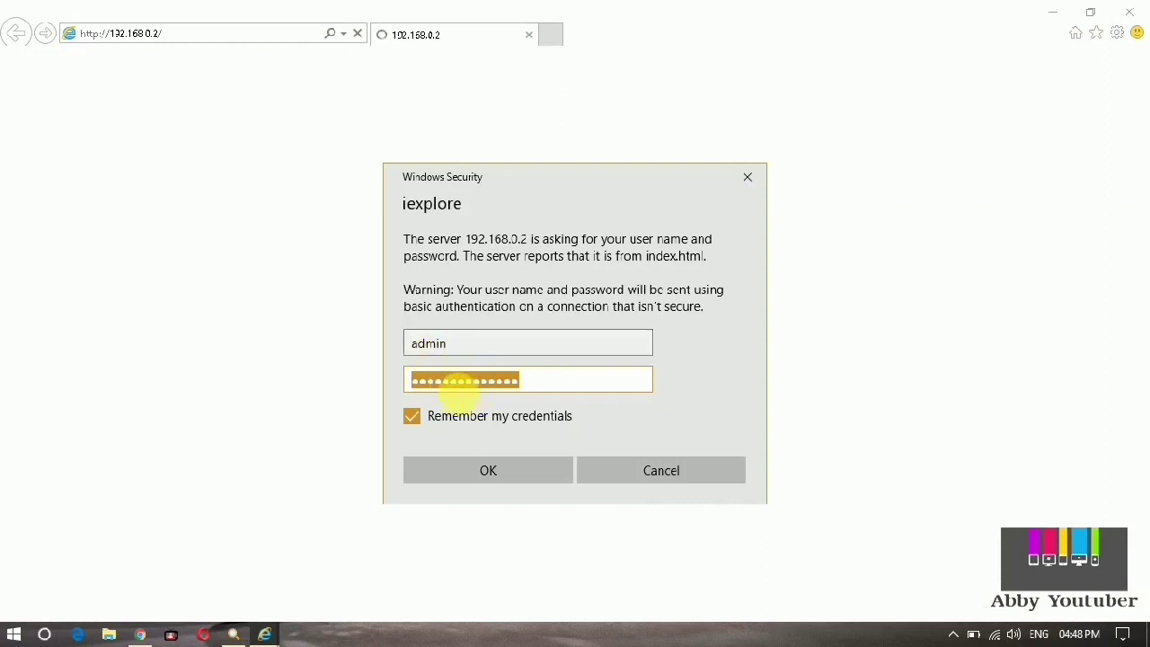
Log in as admin, then cycle the monitor through 4-view and 9-view back to single view.
click(484, 482)
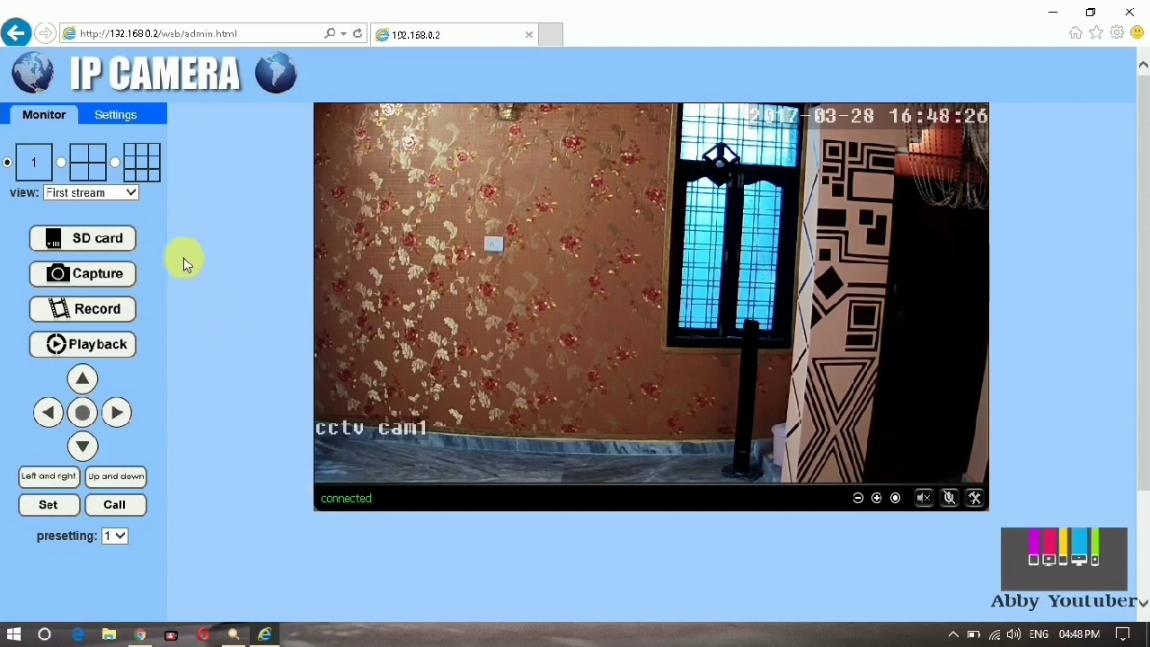
click(62, 165)
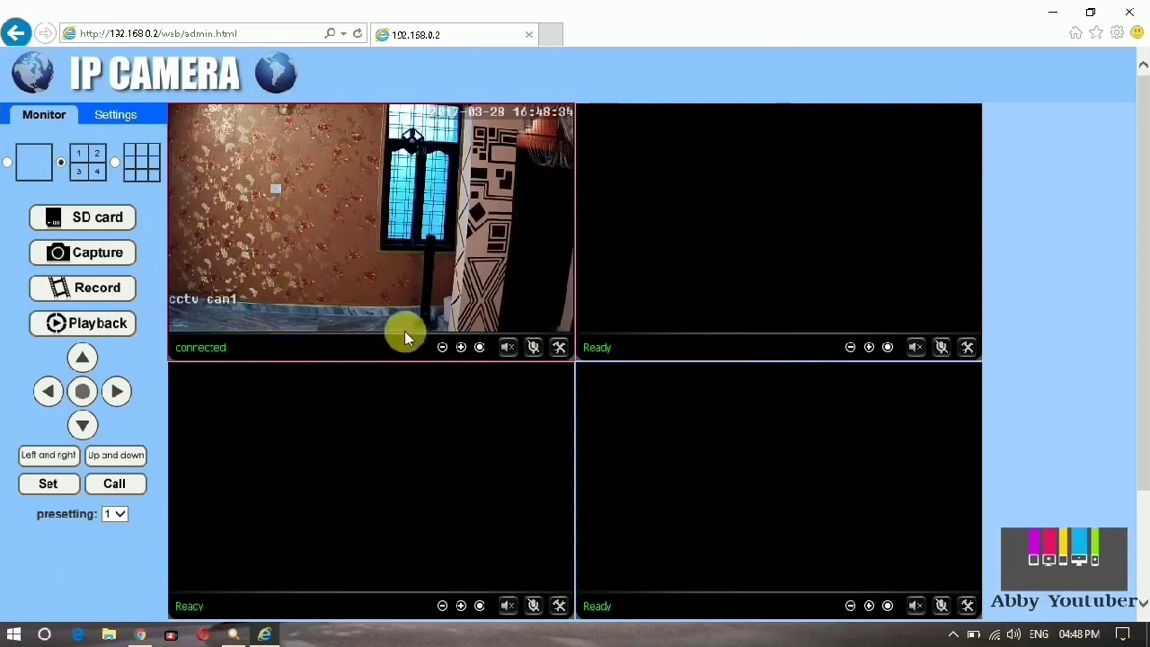
click(117, 167)
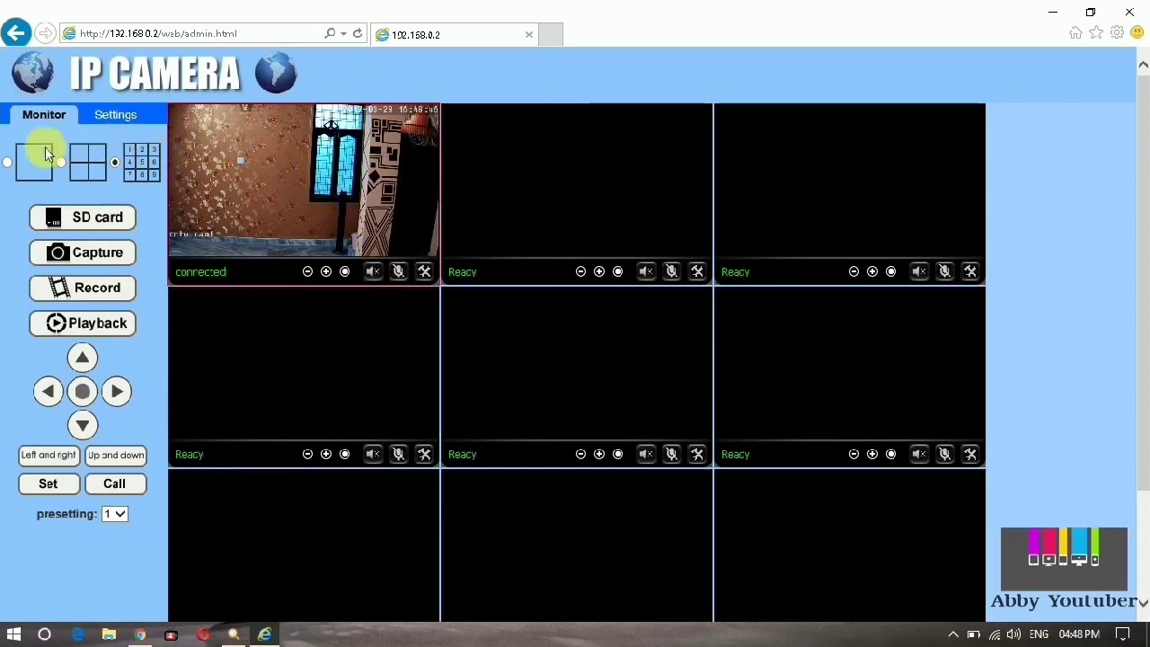
click(9, 164)
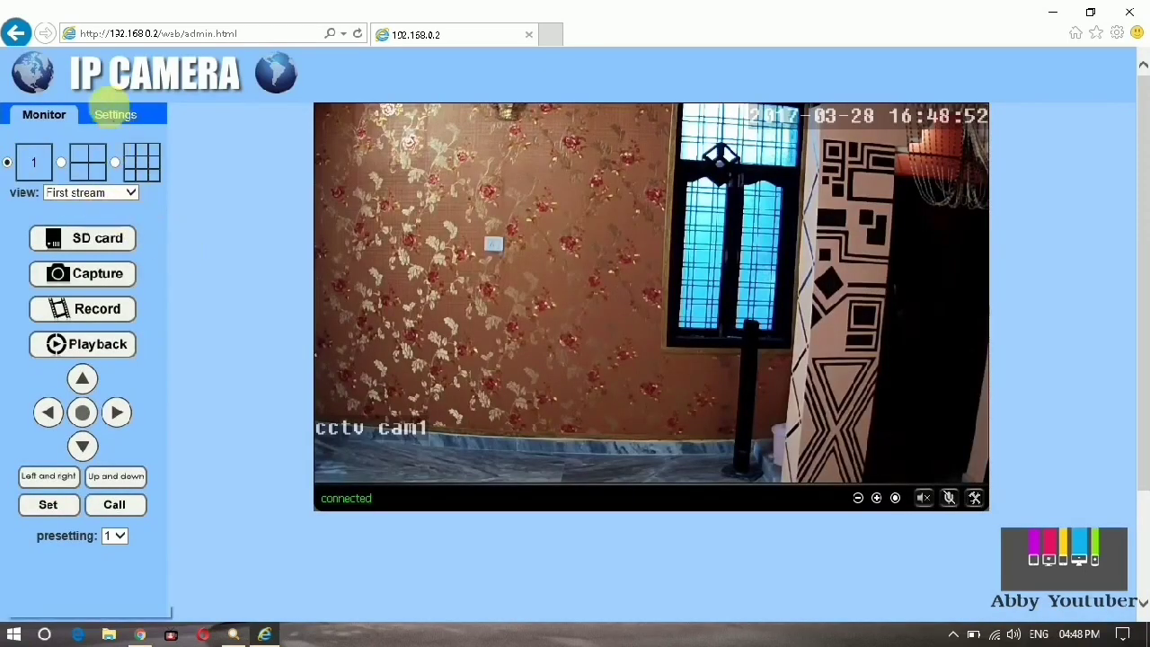
click(115, 119)
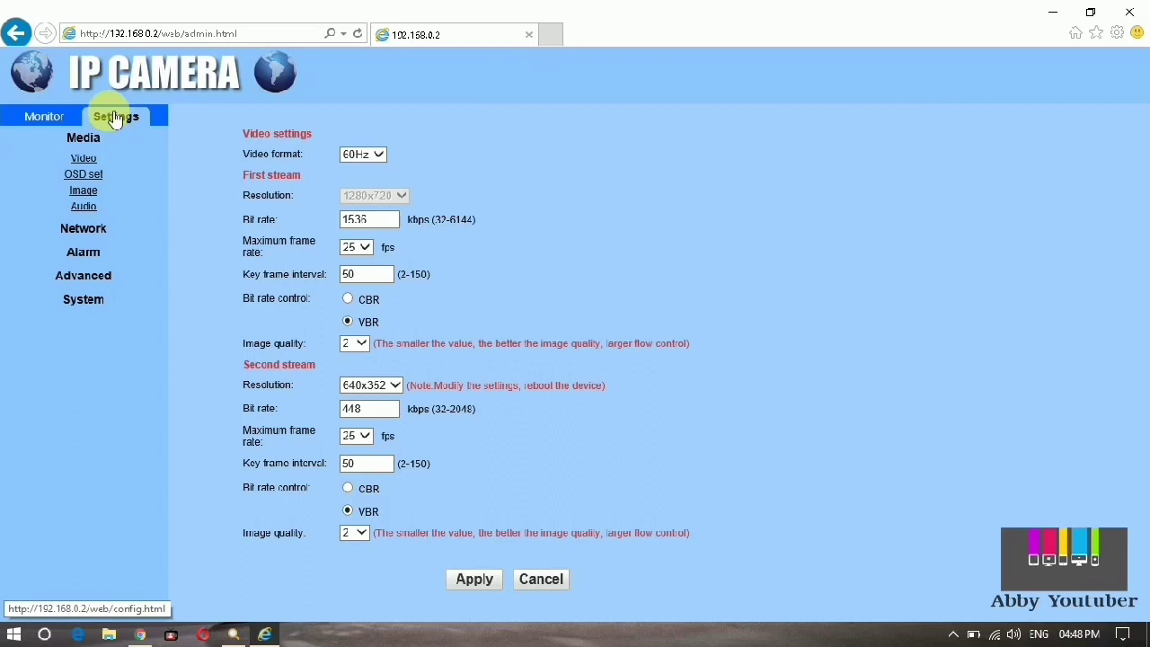
click(101, 277)
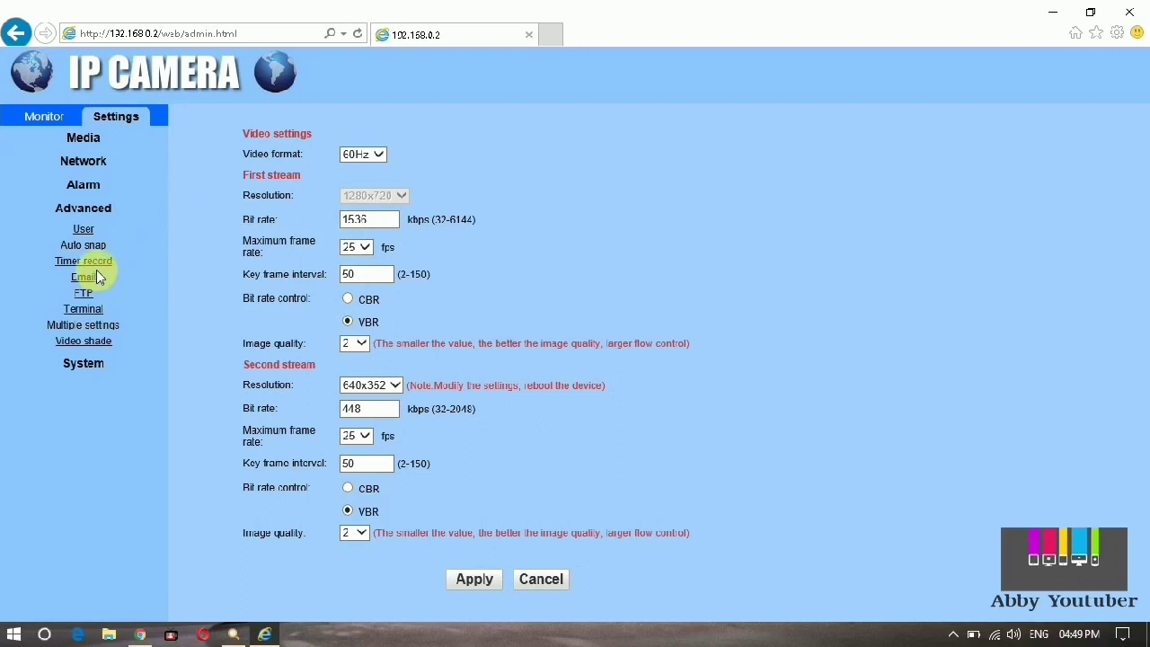
click(96, 261)
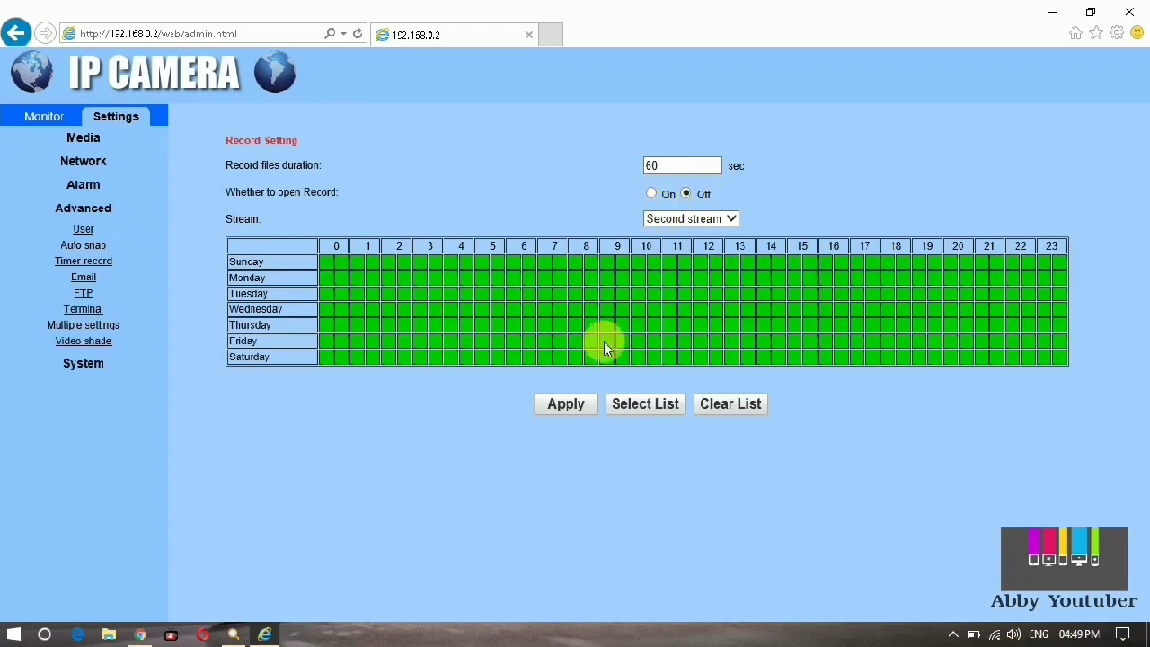
click(49, 117)
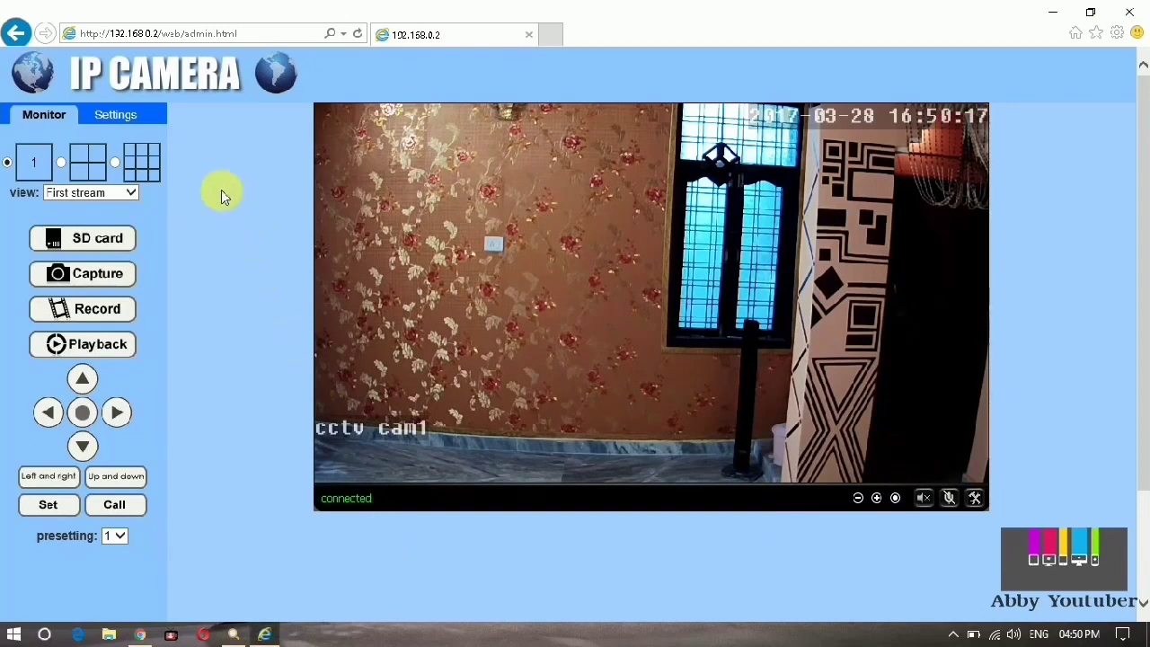
Save P170328_163551_163651.264 from the SD card's 20170328/record000 folder, then open its folder.
click(94, 243)
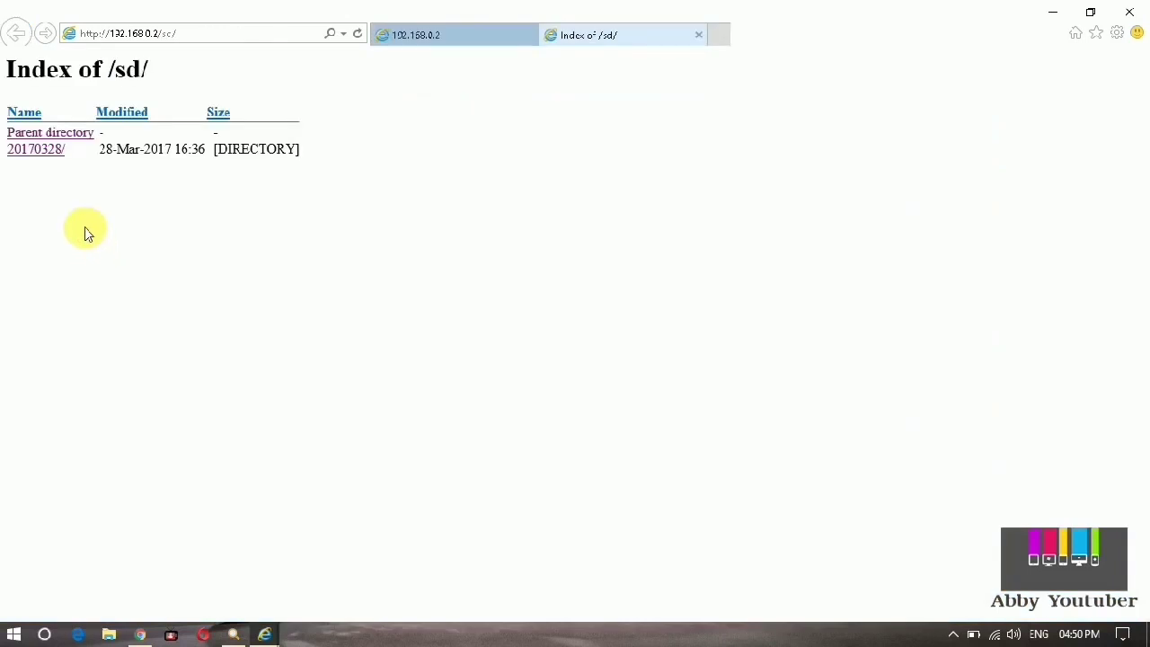
click(43, 159)
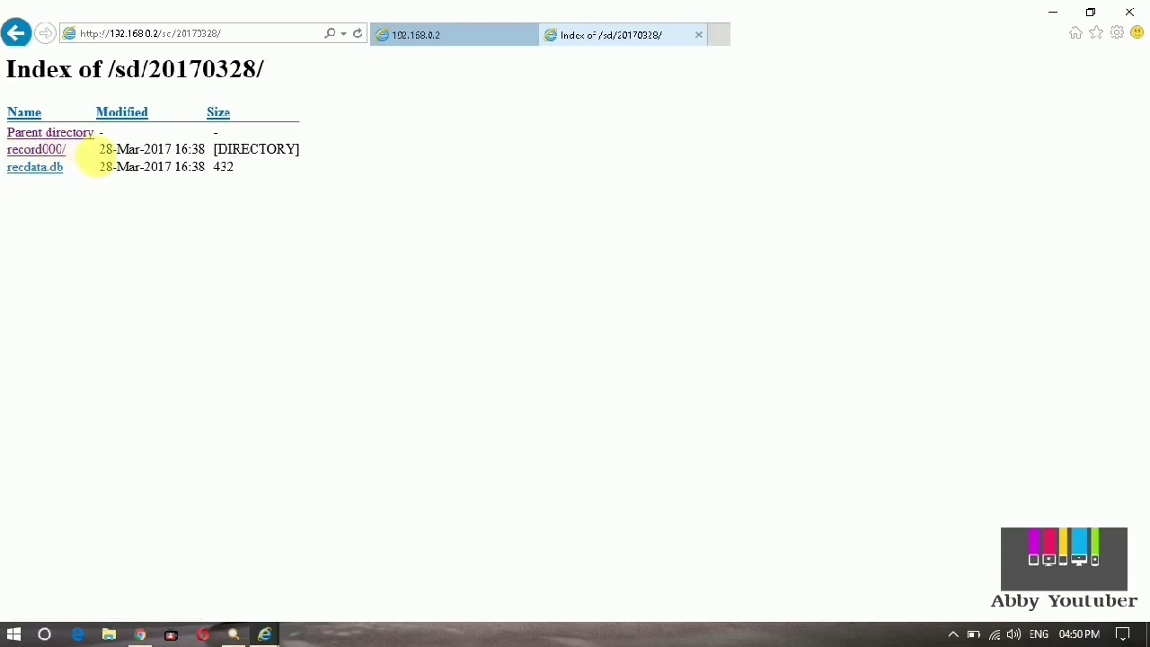
click(39, 150)
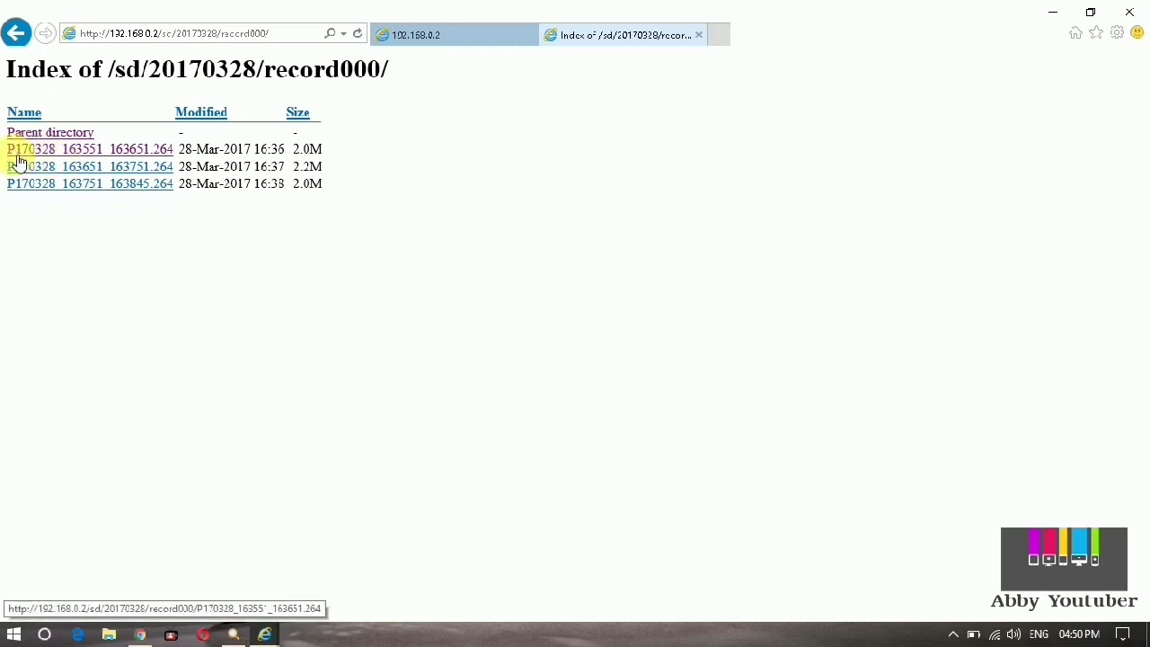
click(124, 153)
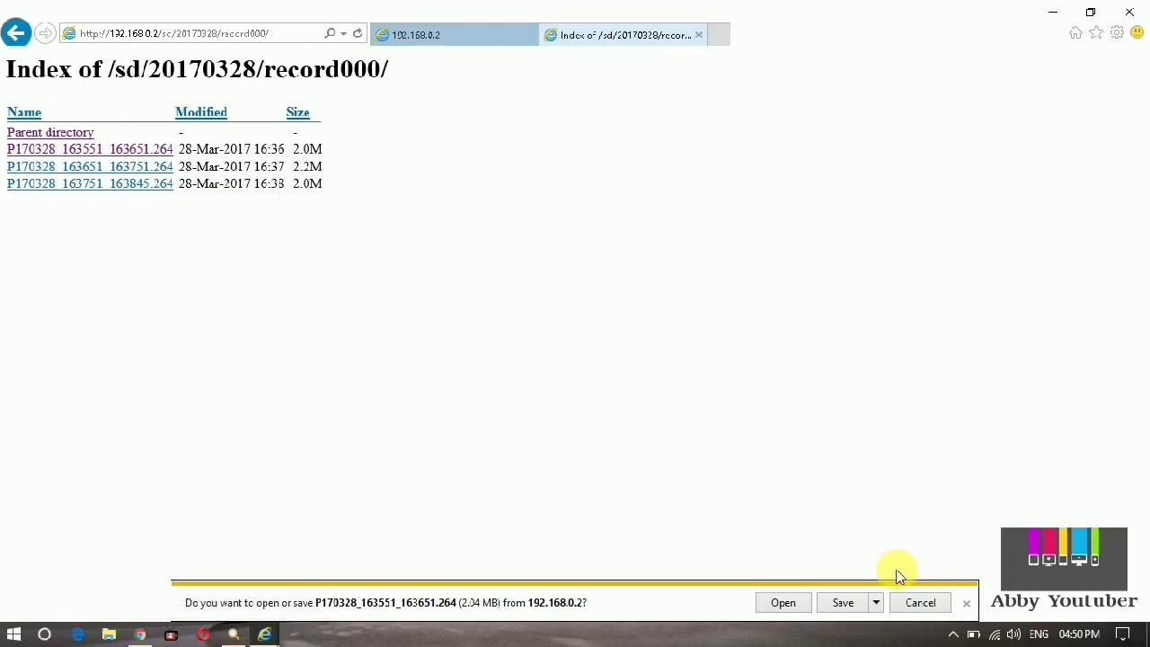
click(836, 610)
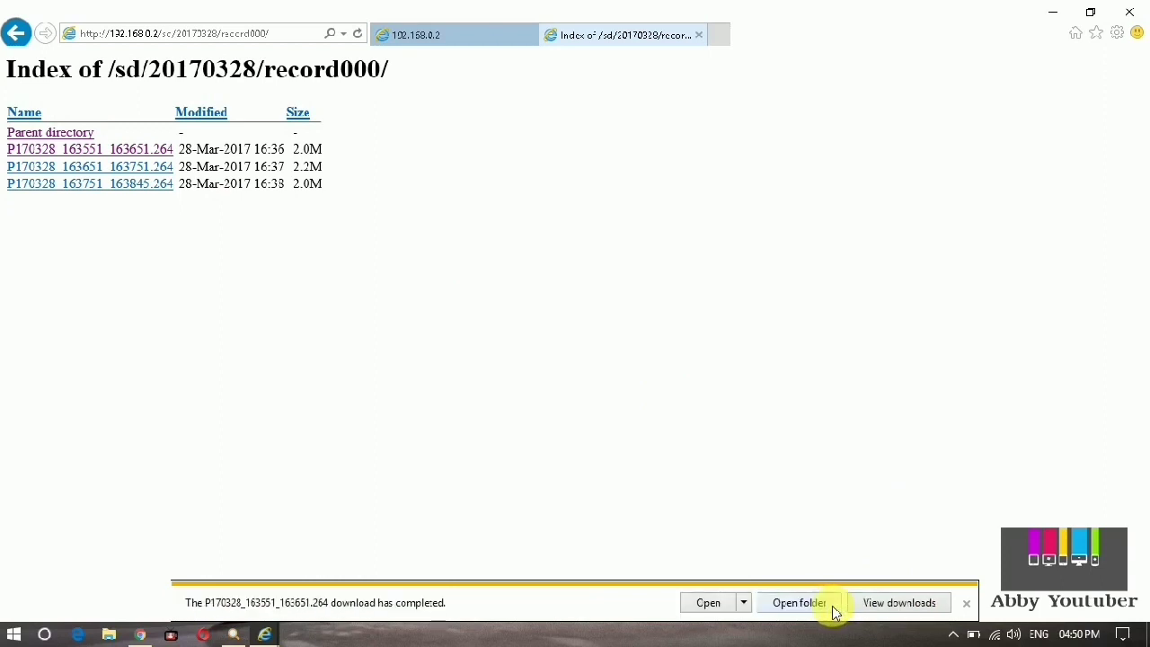
click(789, 610)
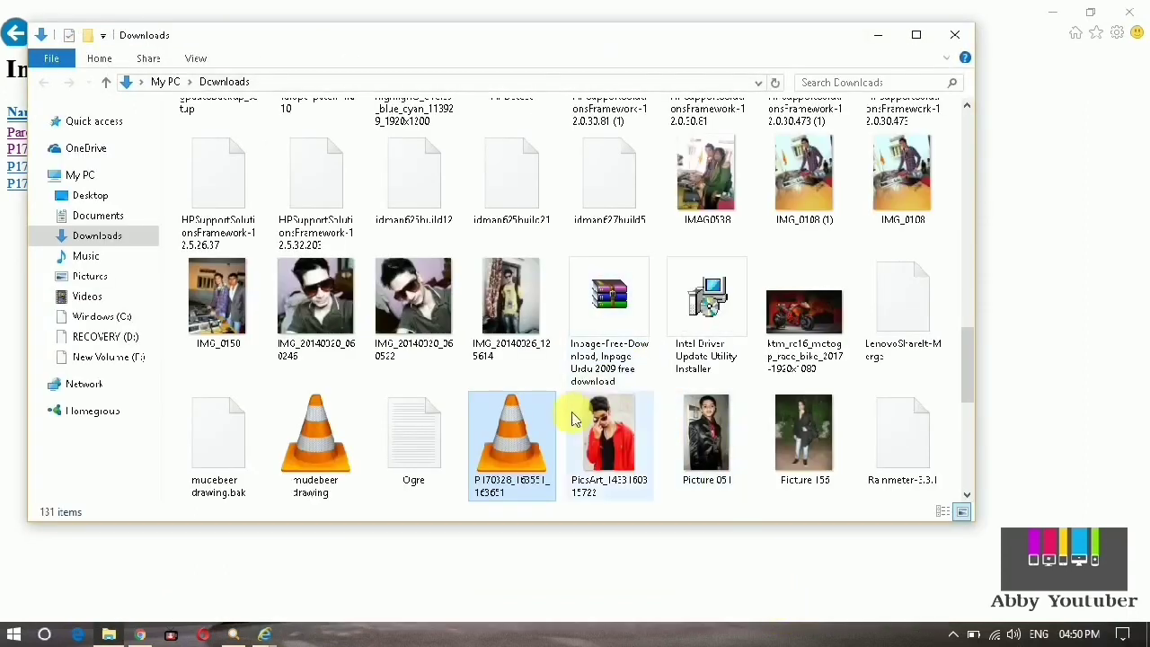
Open P170328_163551_163651.264 from Downloads in VLC media player.
click(521, 444)
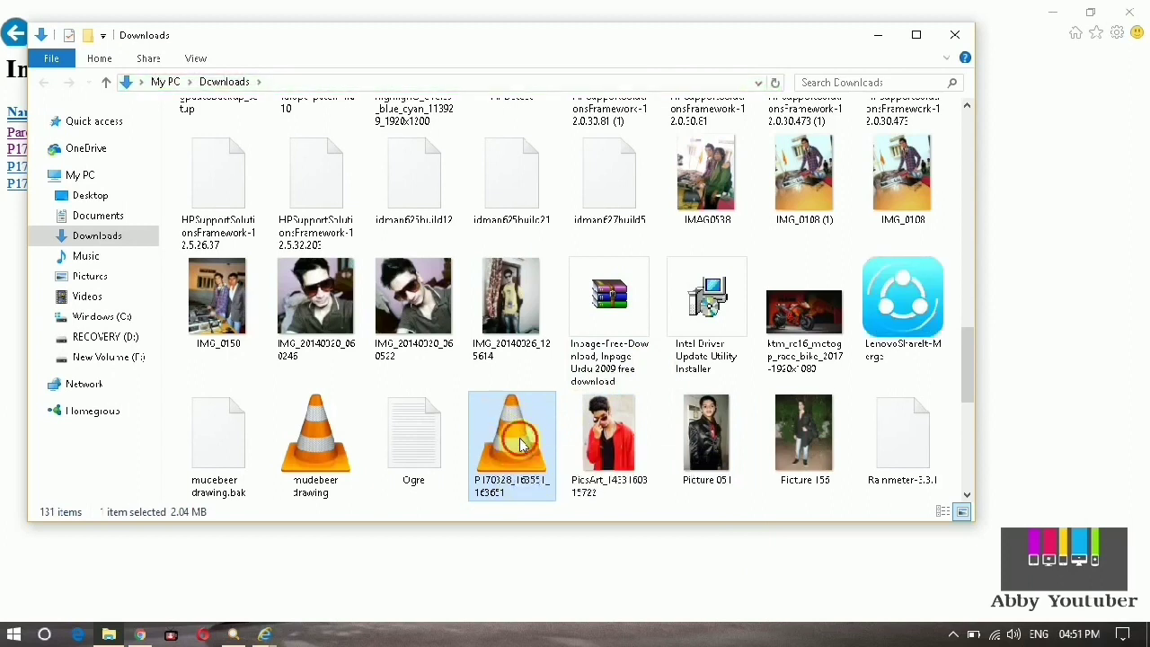
double_click(521, 442)
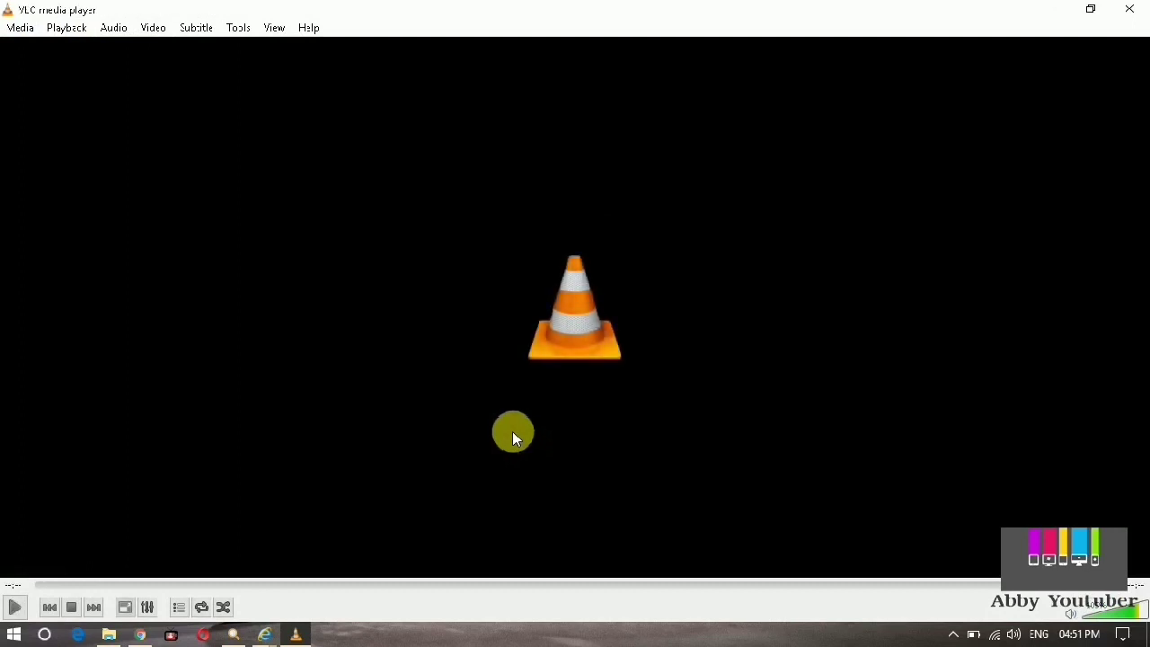
Open VLC Preferences at Input / Codecs with all settings shown.
click(239, 28)
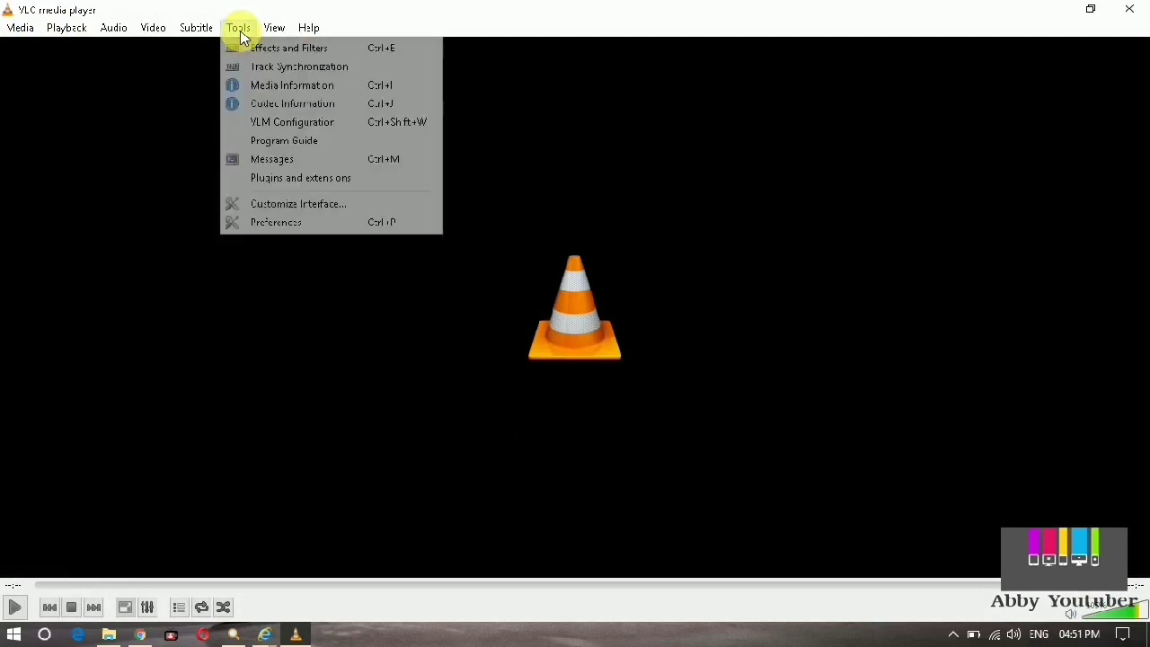
click(255, 225)
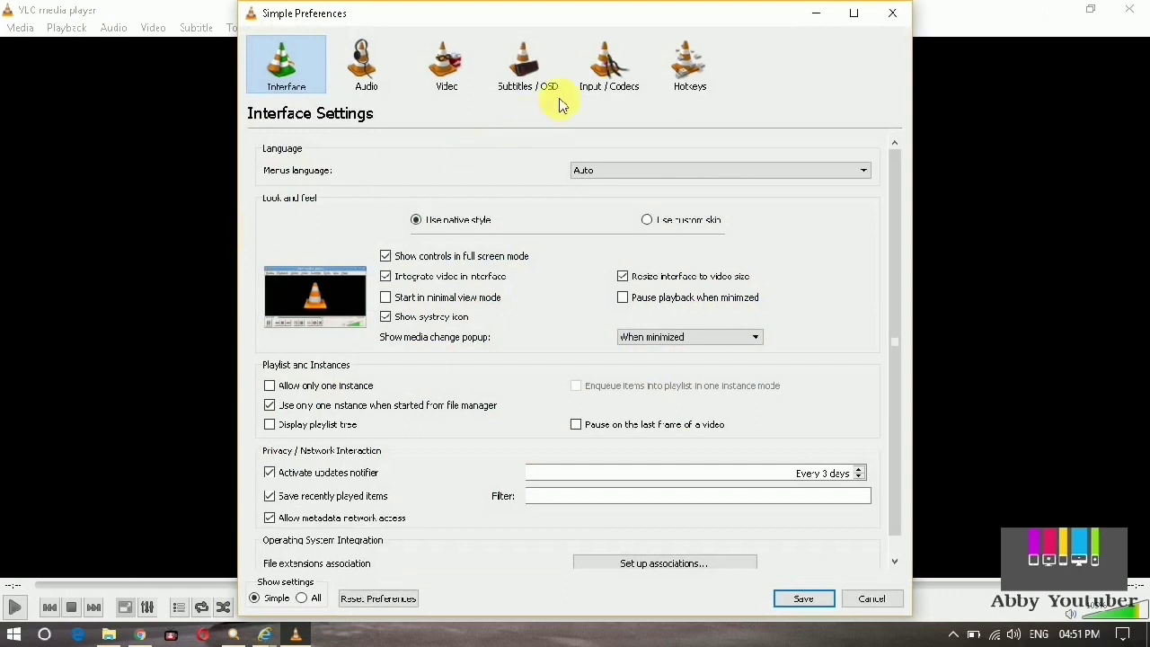
click(609, 93)
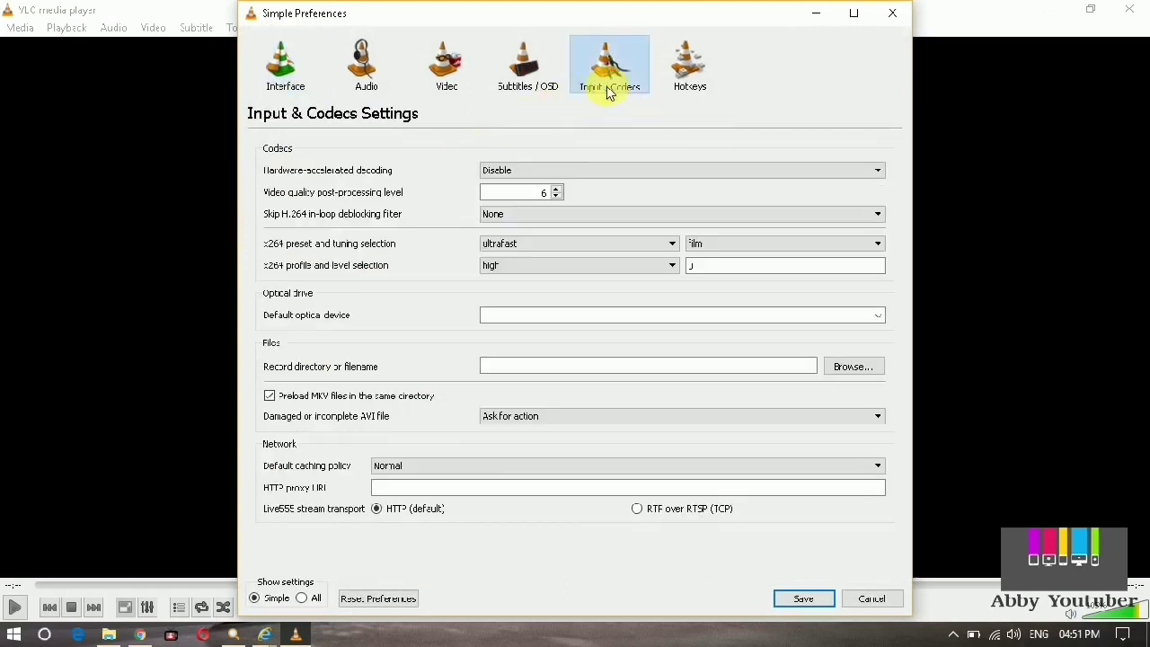
click(302, 599)
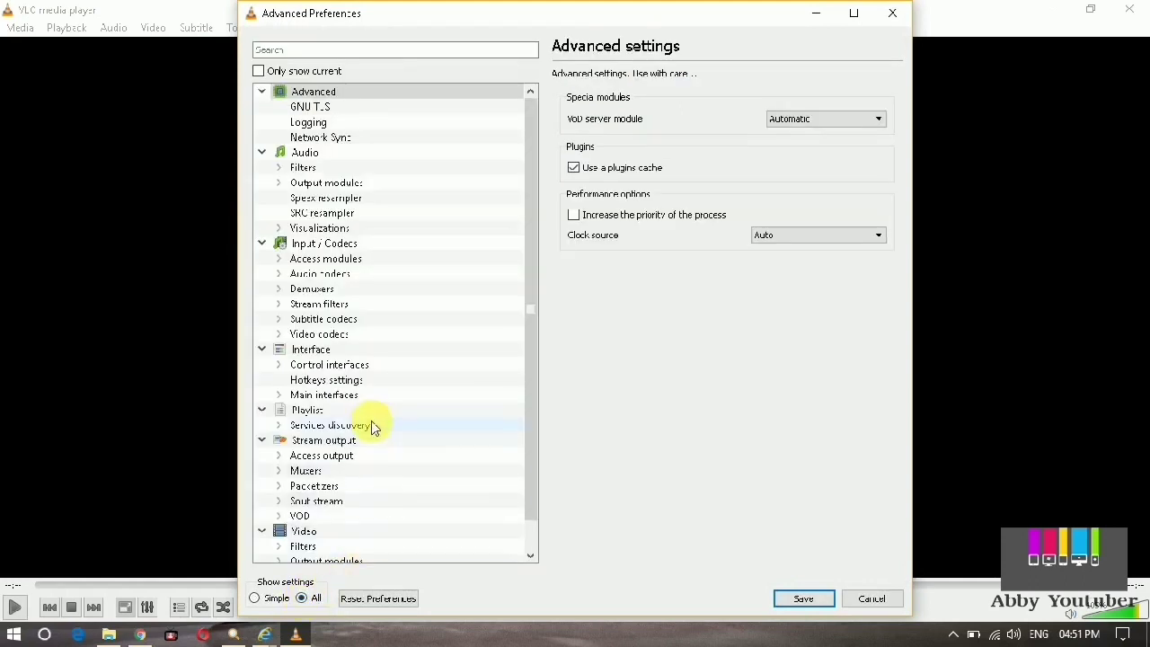
Under Demuxers, set the demux module to H264 video demuxer.
click(334, 292)
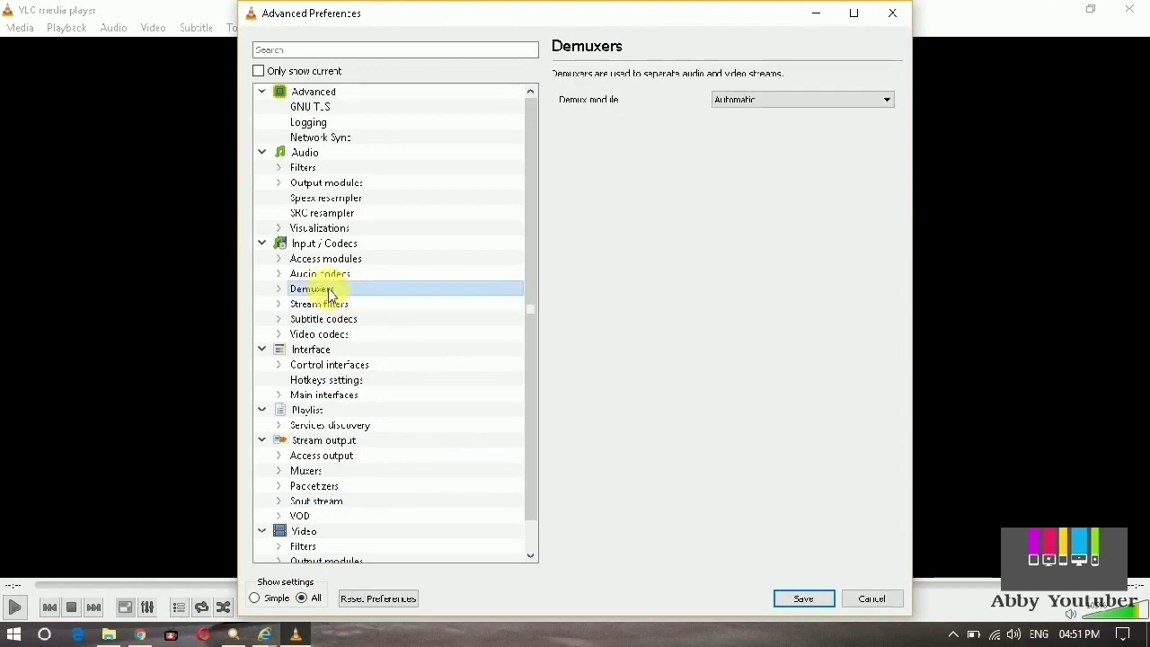
click(727, 100)
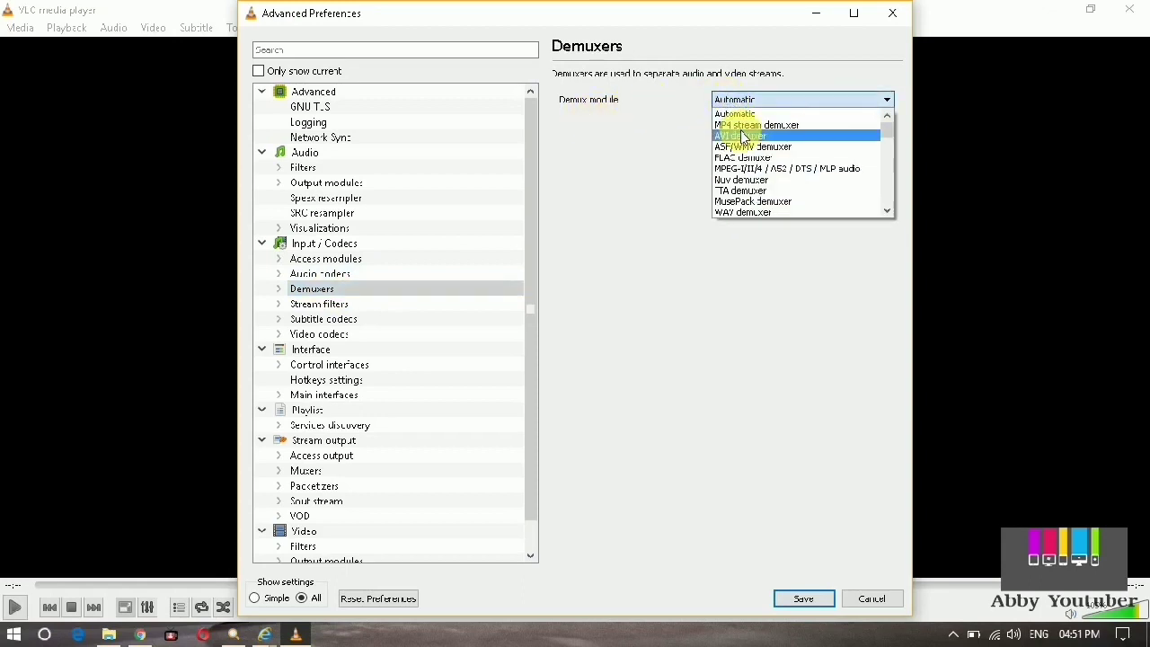
scroll(744, 137, down, 2)
scroll(750, 133, down, 2)
scroll(756, 131, down, 2)
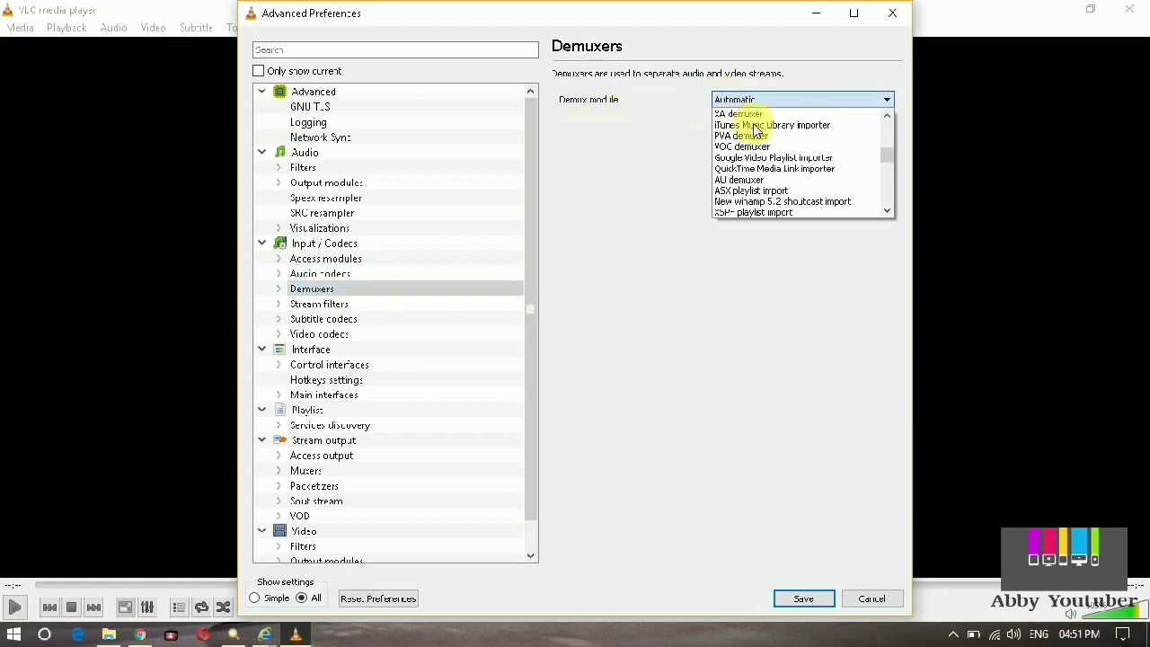
scroll(755, 131, down, 3)
scroll(755, 131, down, 2)
scroll(755, 132, down, 2)
scroll(755, 131, down, 1)
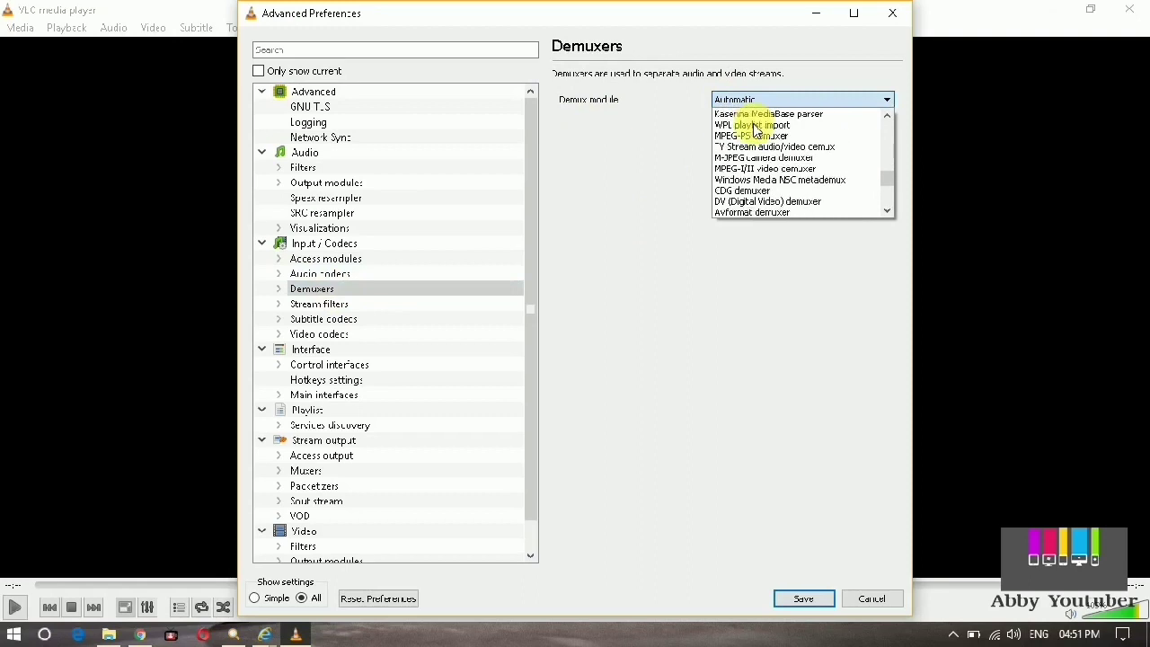
scroll(755, 131, down, 3)
scroll(755, 132, down, 3)
scroll(756, 133, down, 2)
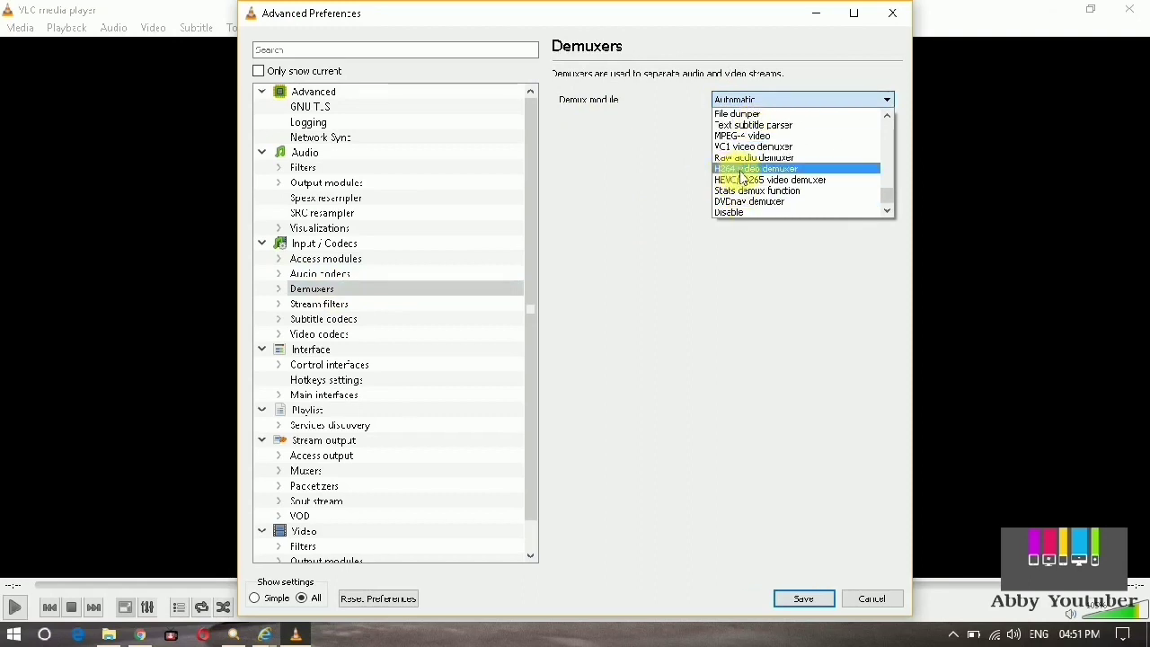
click(796, 169)
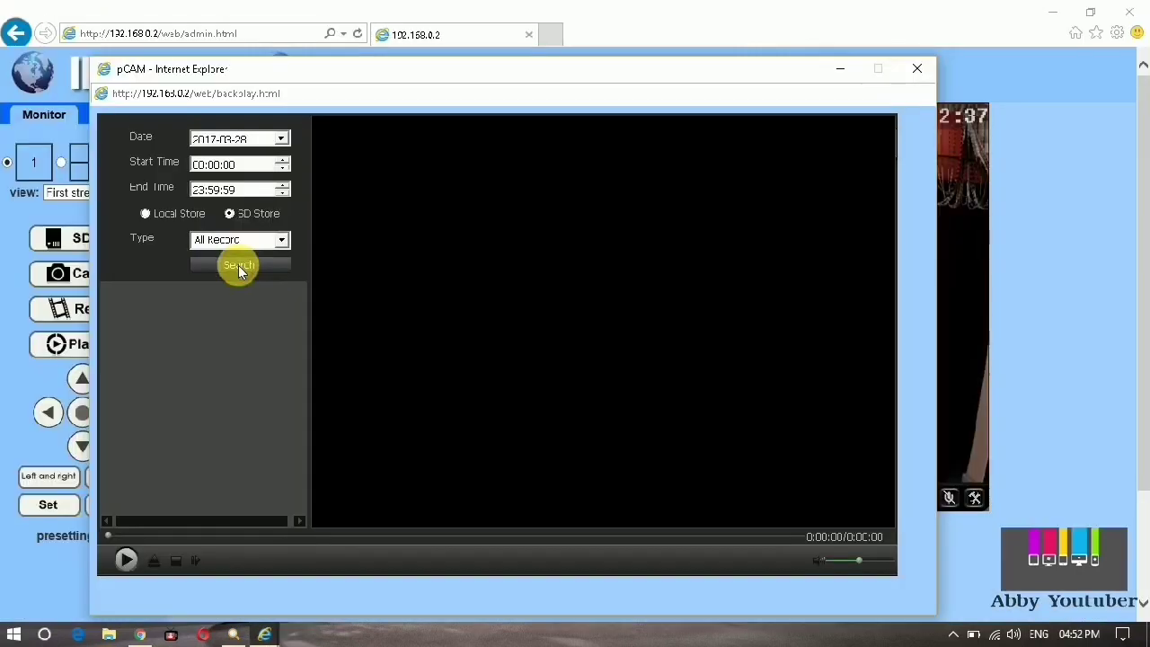
Play the first SD Store recording from 2017-03-28, close playback, and pan the camera left.
click(239, 265)
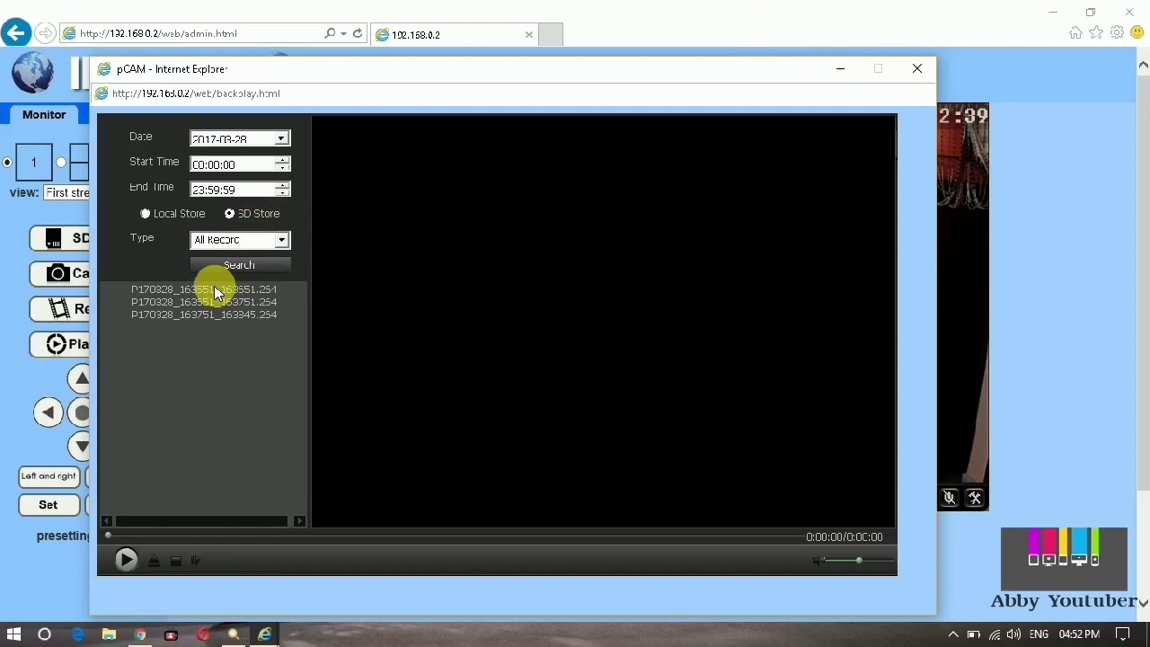
double_click(214, 288)
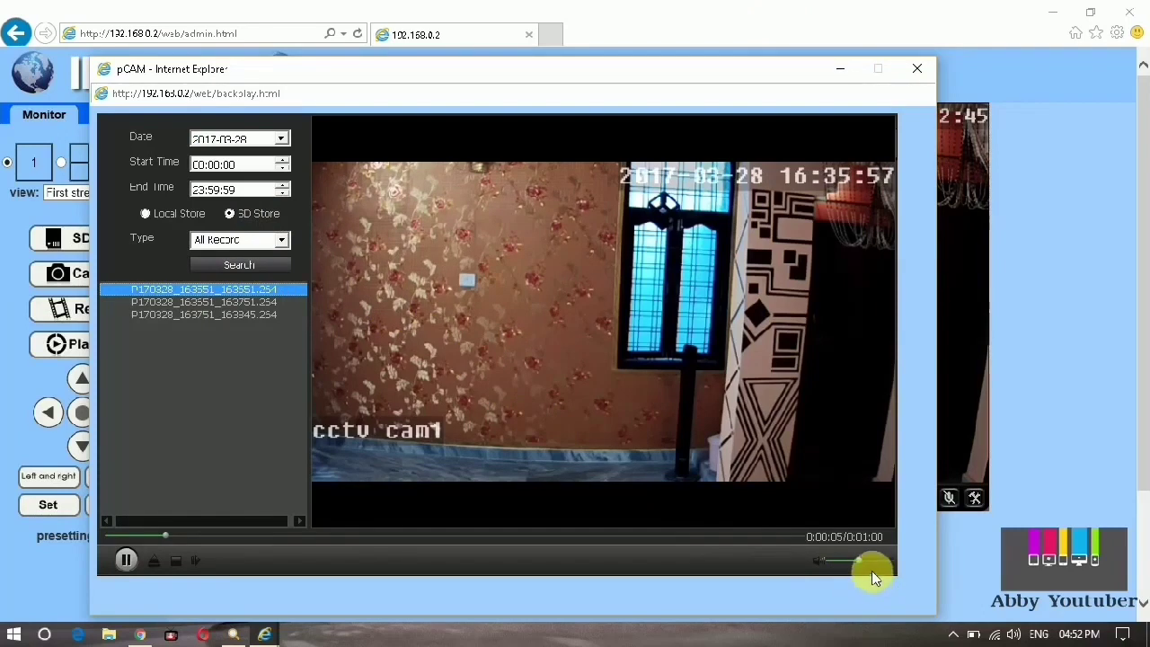
click(918, 70)
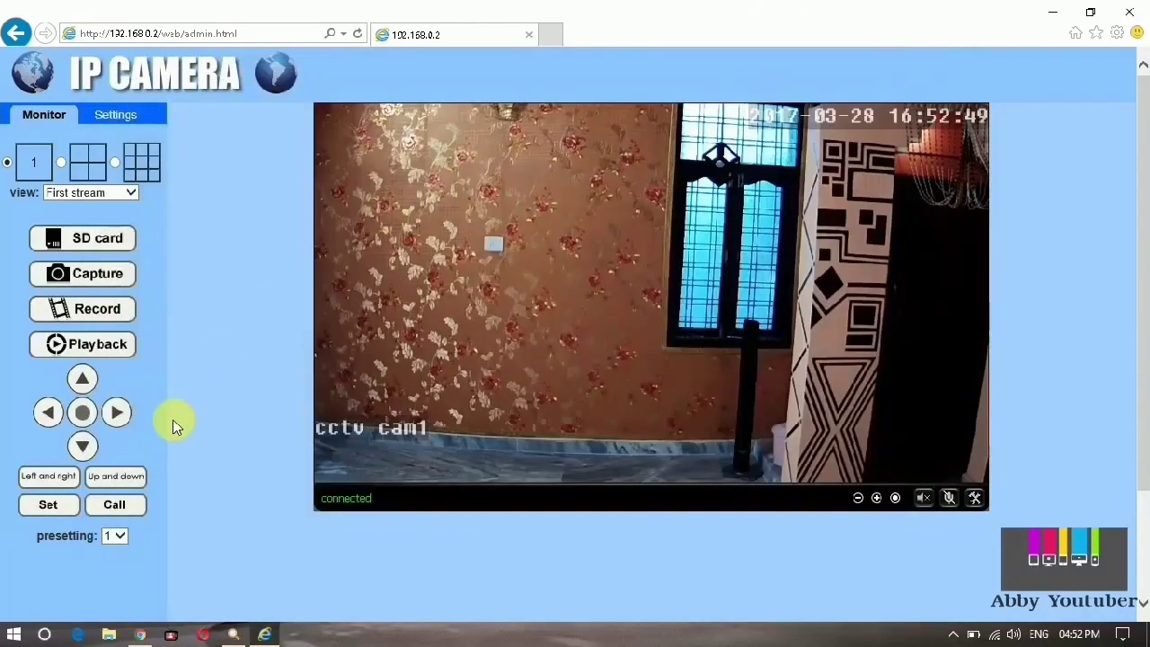
click(61, 418)
Pan cctv cam1 further left, start the up-and-down tilt, and begin manual recording.
click(61, 418)
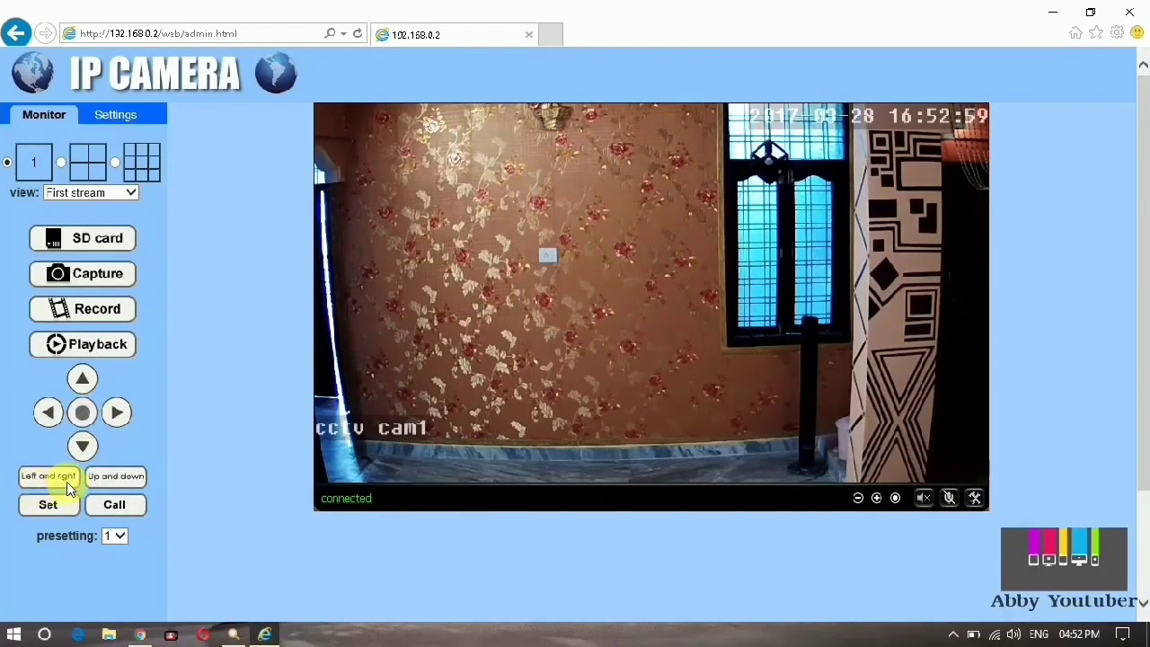
click(117, 487)
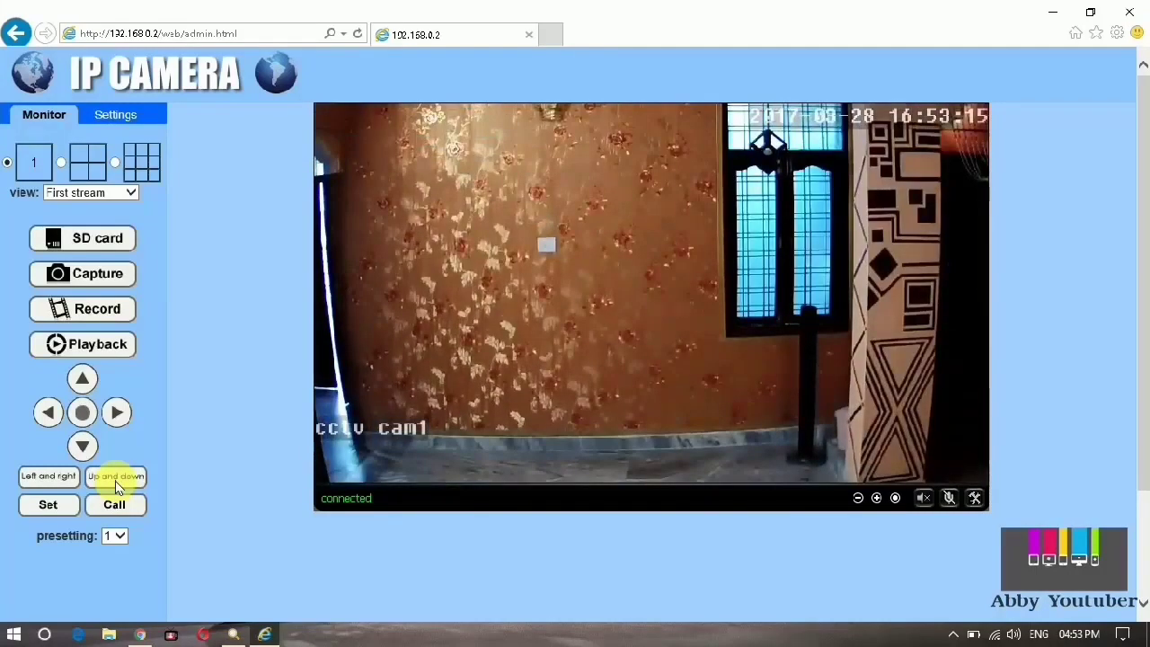
click(101, 314)
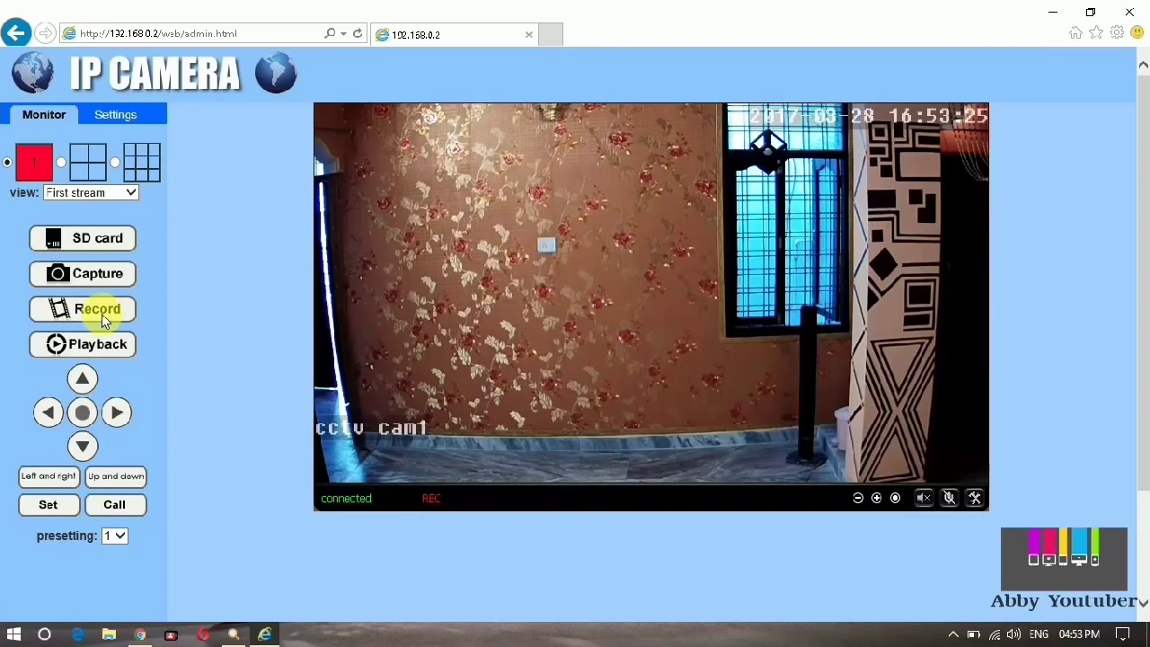
Stop recording, play the first Local Store RecNormal recording, then close playback.
click(102, 314)
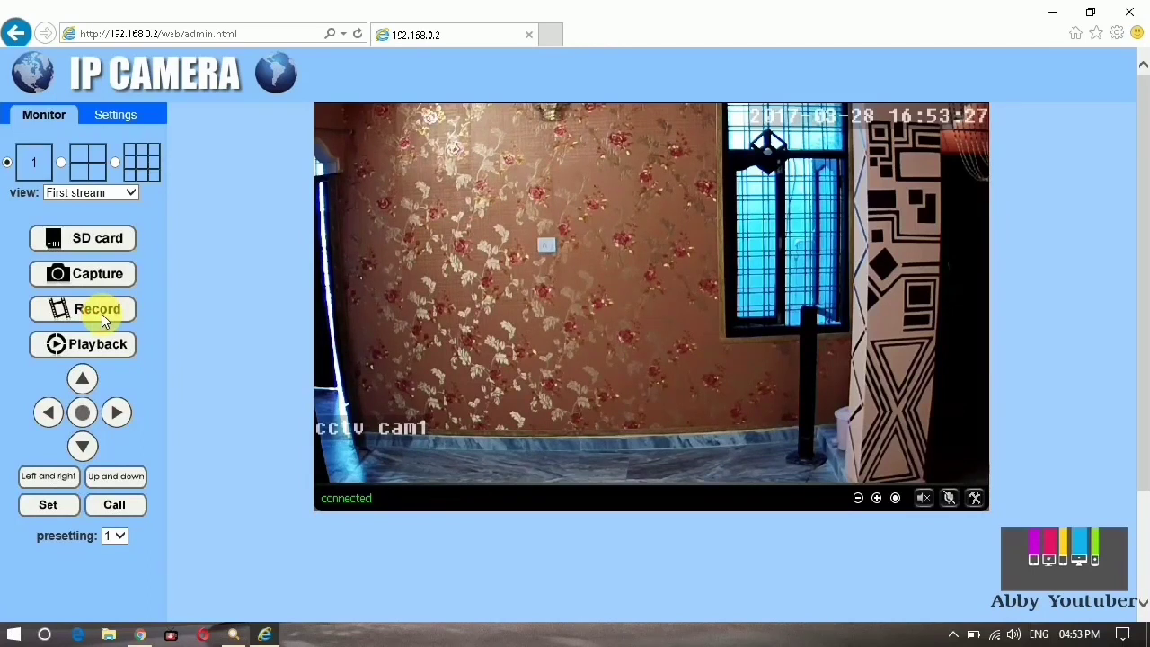
click(102, 351)
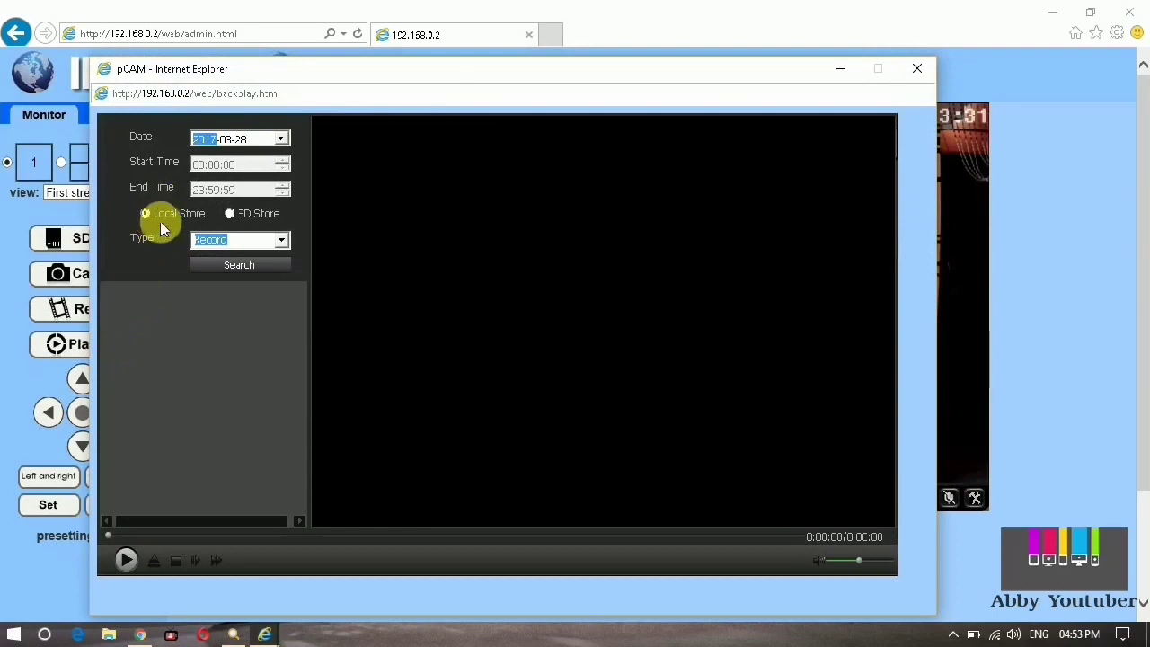
click(236, 267)
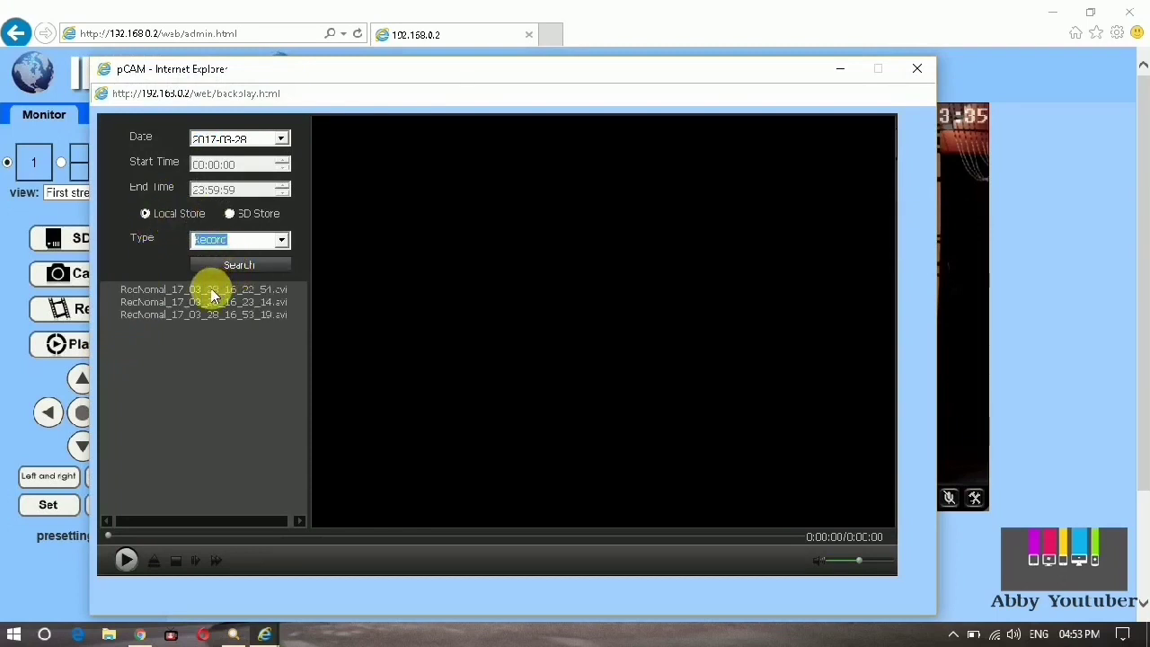
double_click(214, 291)
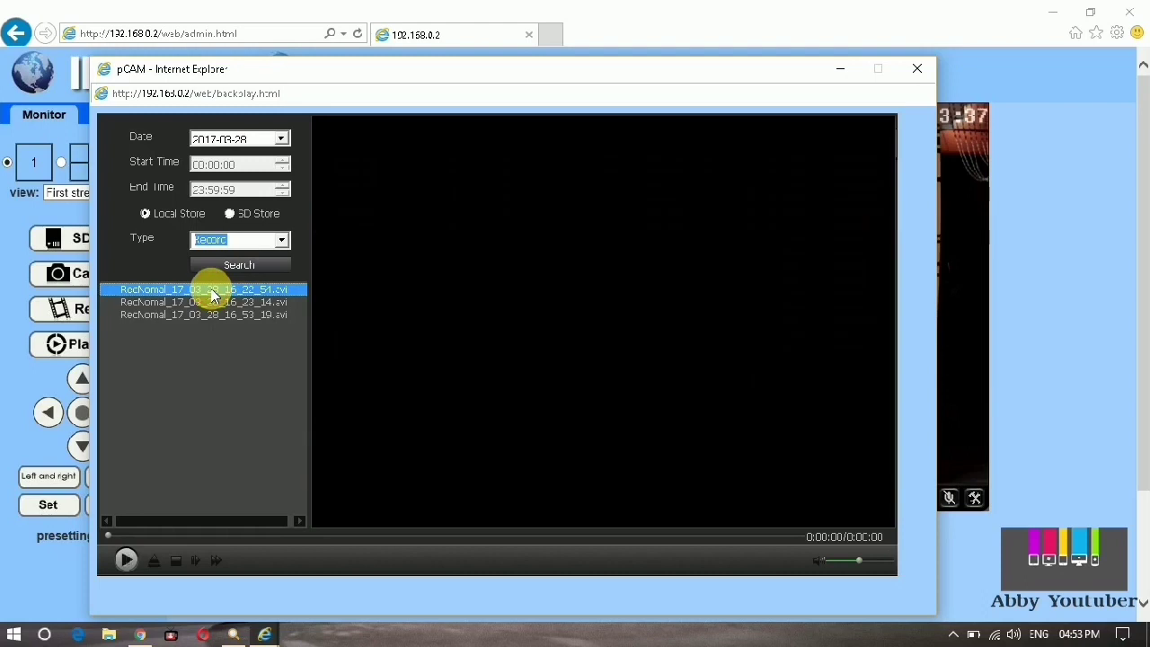
click(133, 557)
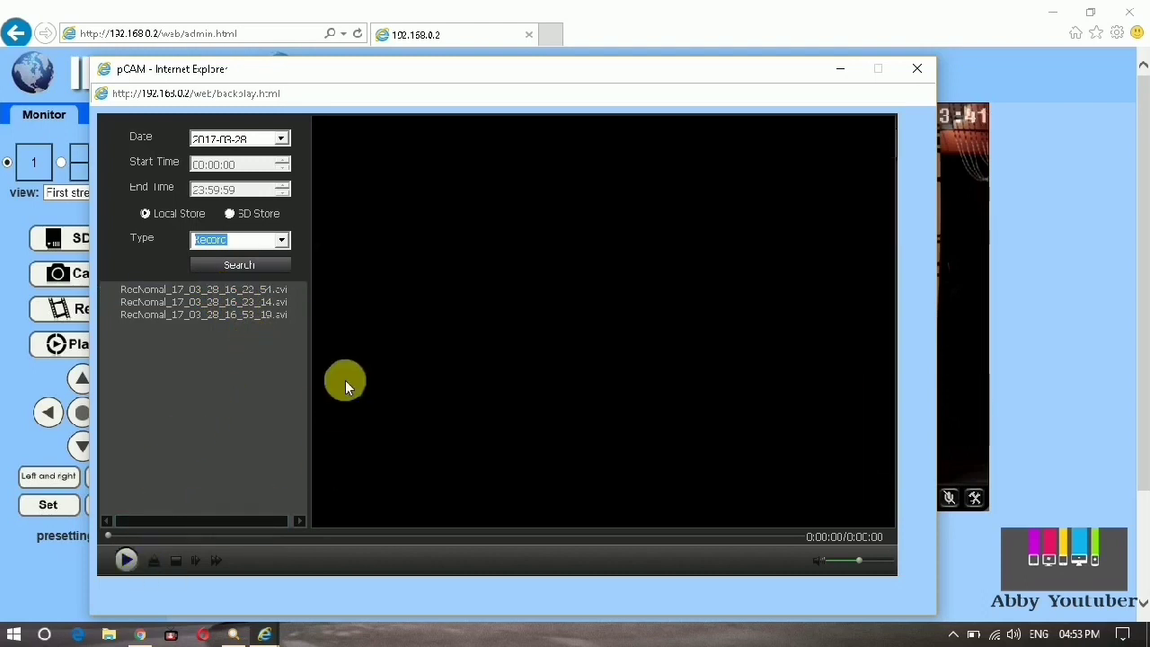
click(918, 69)
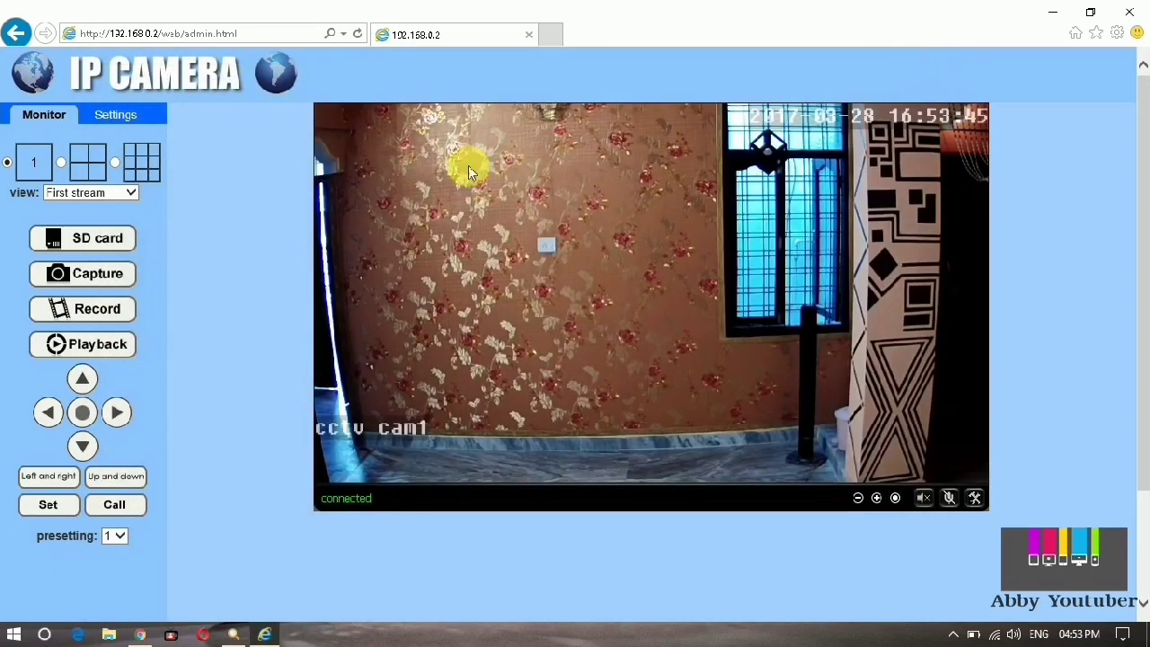